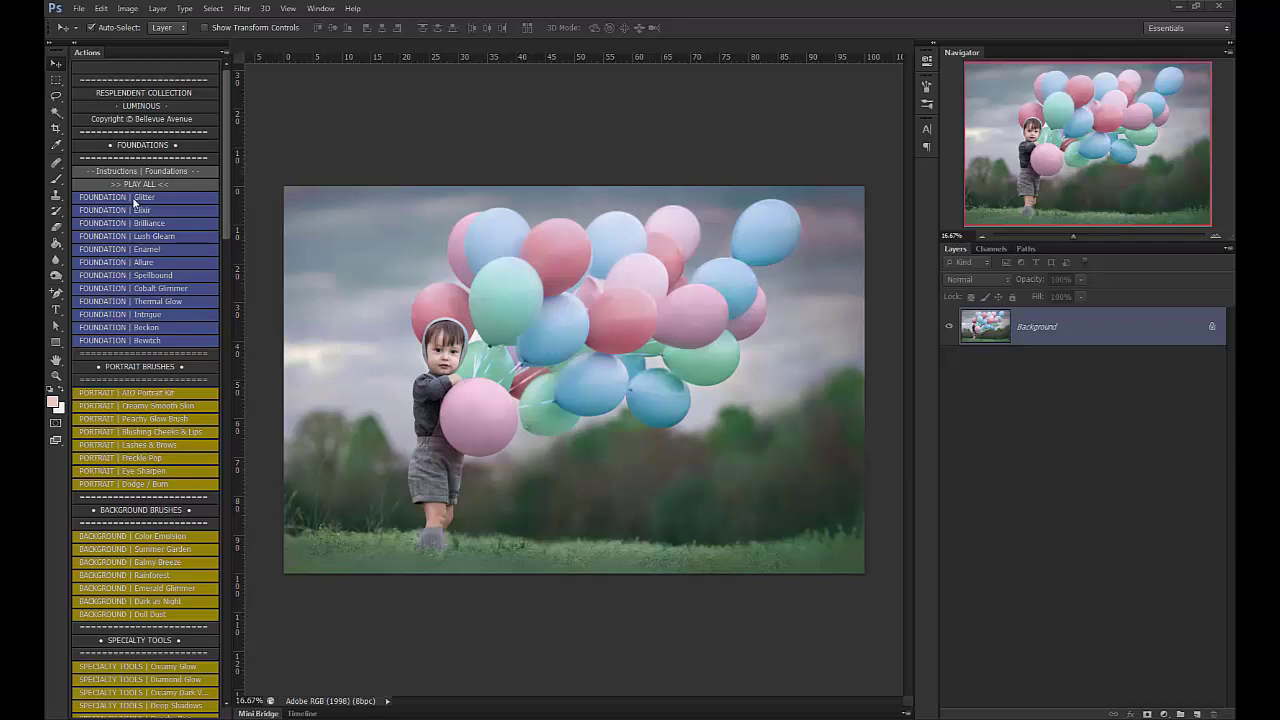
Apply the FOUNDATION | Glitter effect and set its group's opacity to 30%
left_click(150, 198)
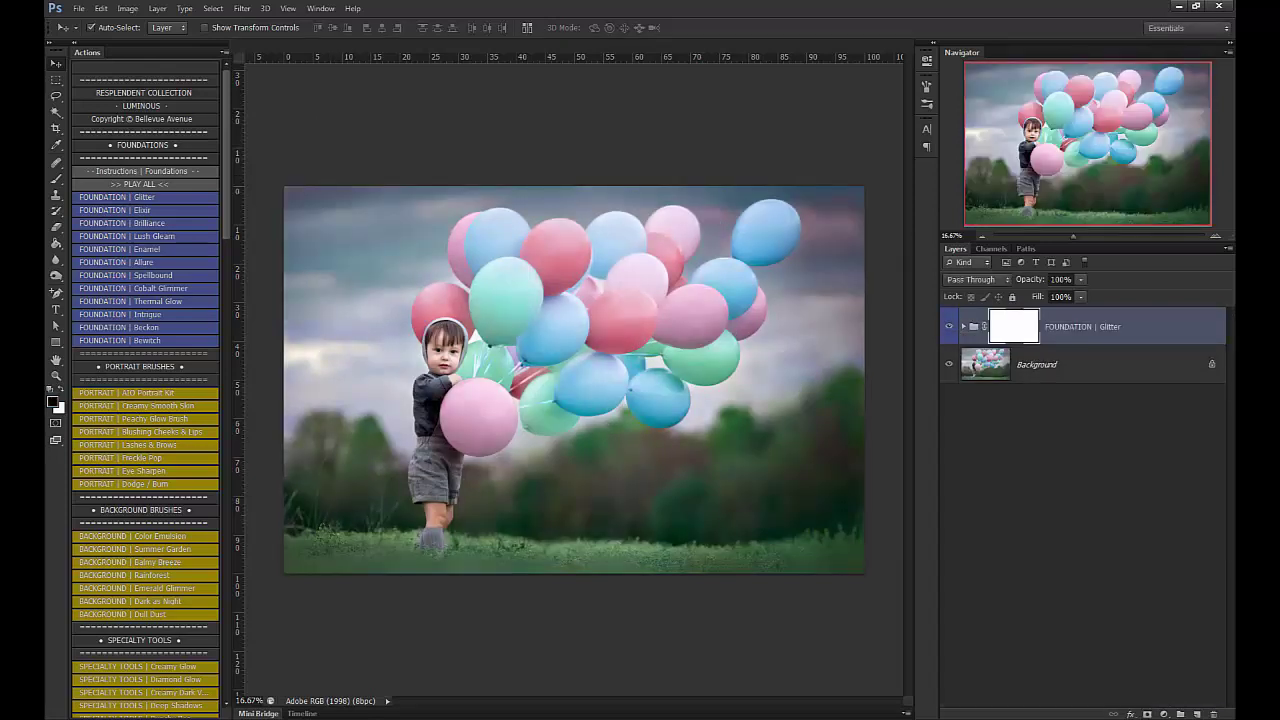
type("30")
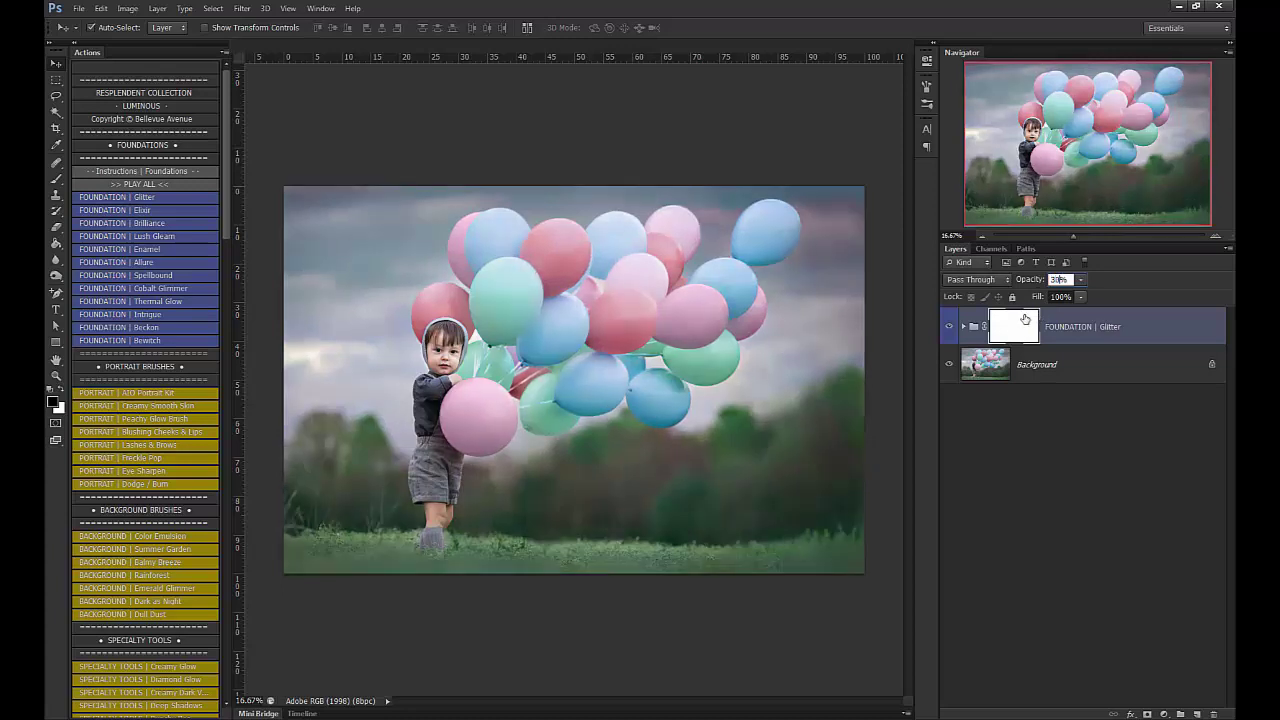
key("Return")
Add the PORTRAIT | AIO Portrait Kit layers and zoom in close on the boy's face
left_click(143, 394)
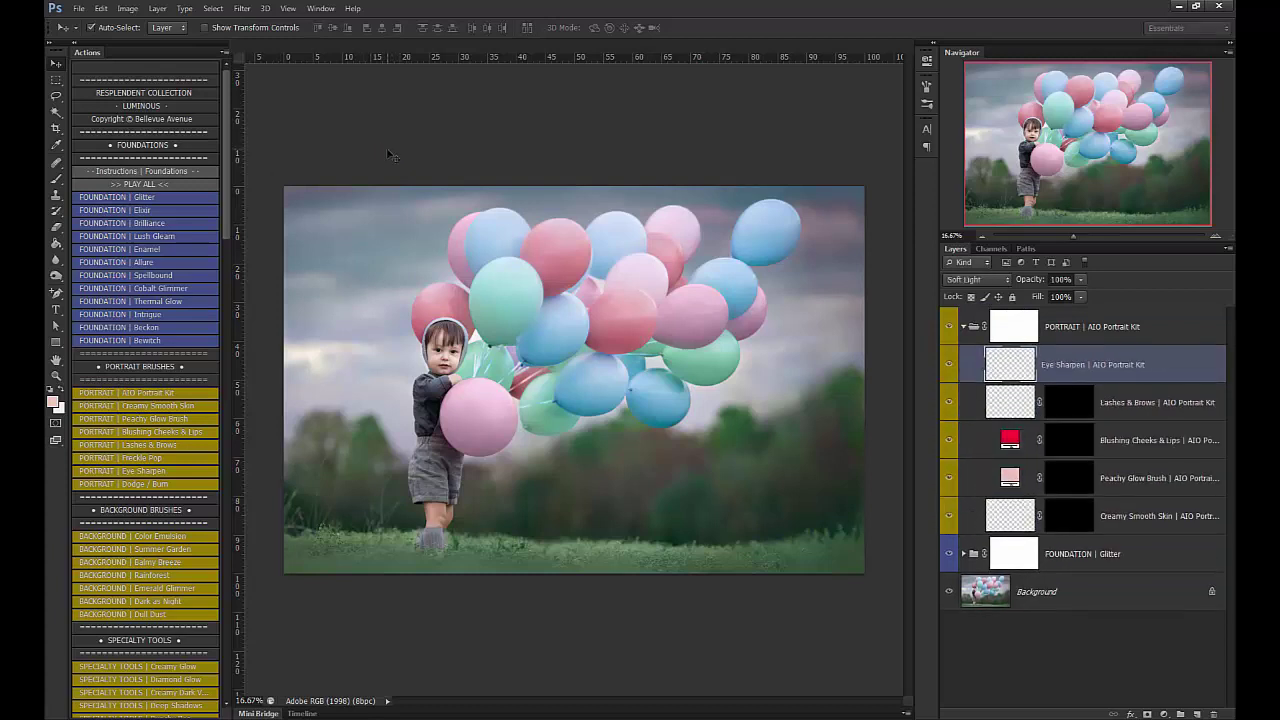
left_click(633, 290)
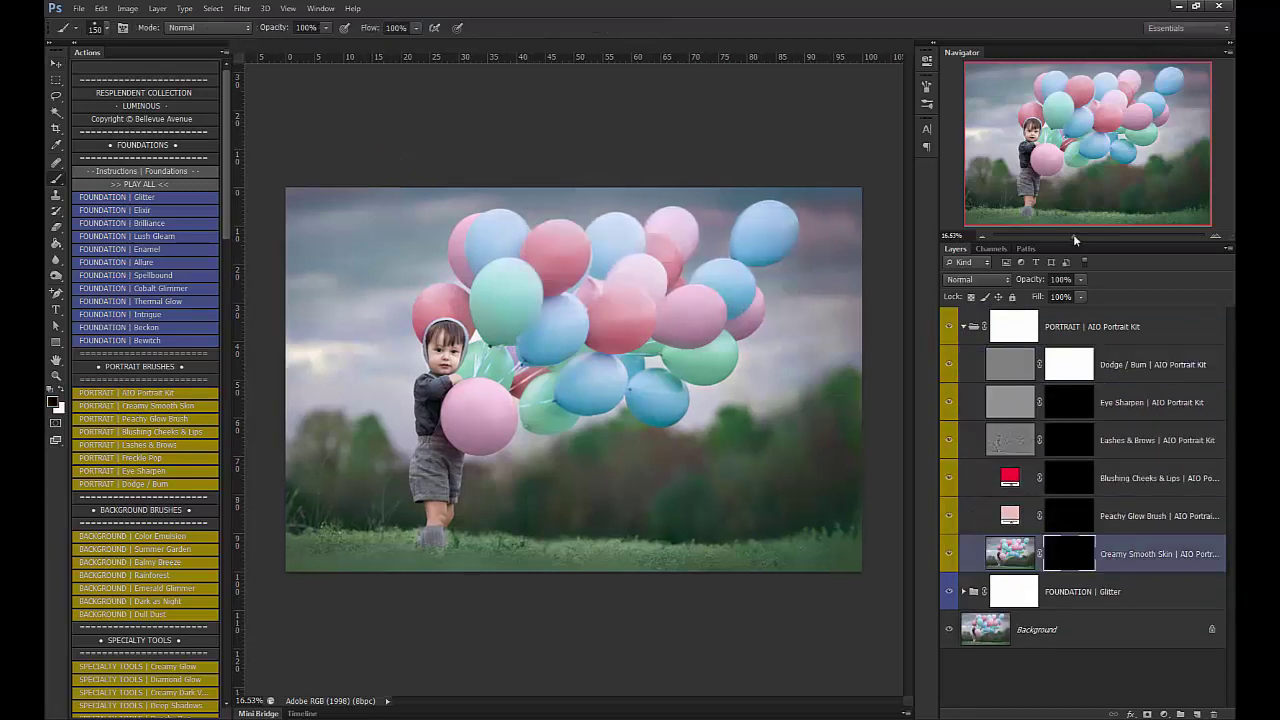
left_click_drag(1073, 234, 1104, 227)
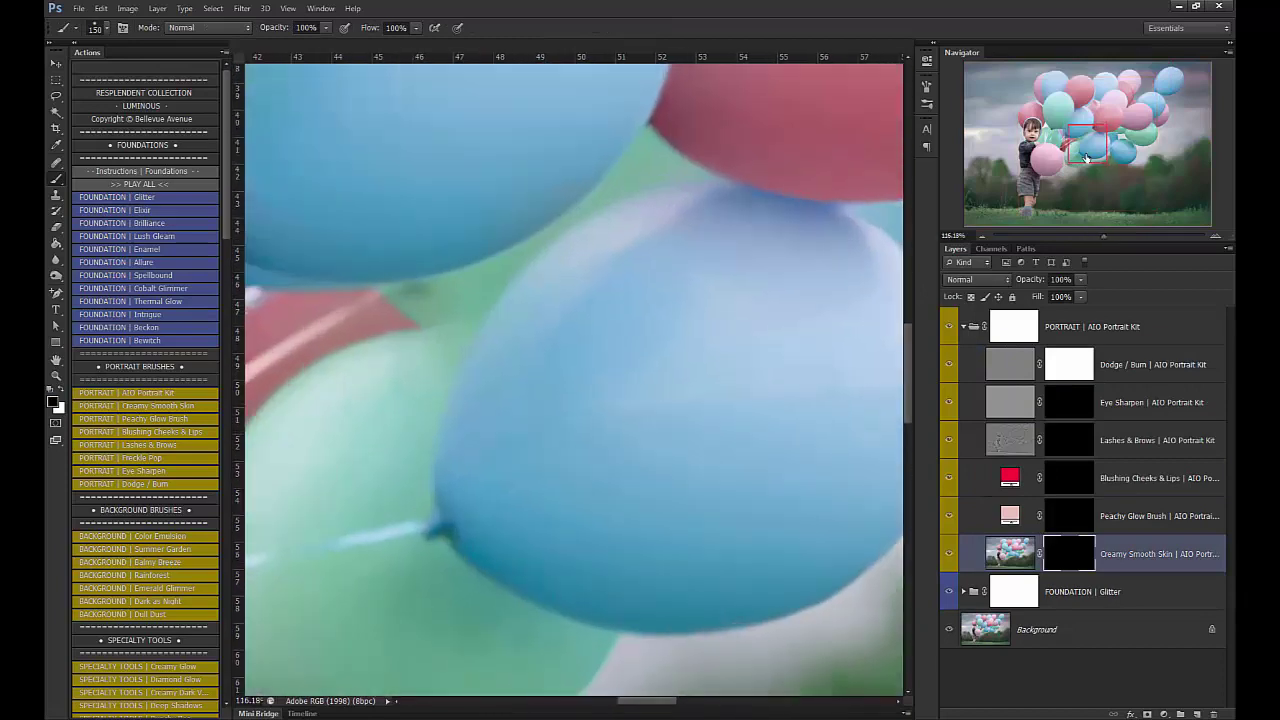
left_click_drag(1087, 157, 1035, 145)
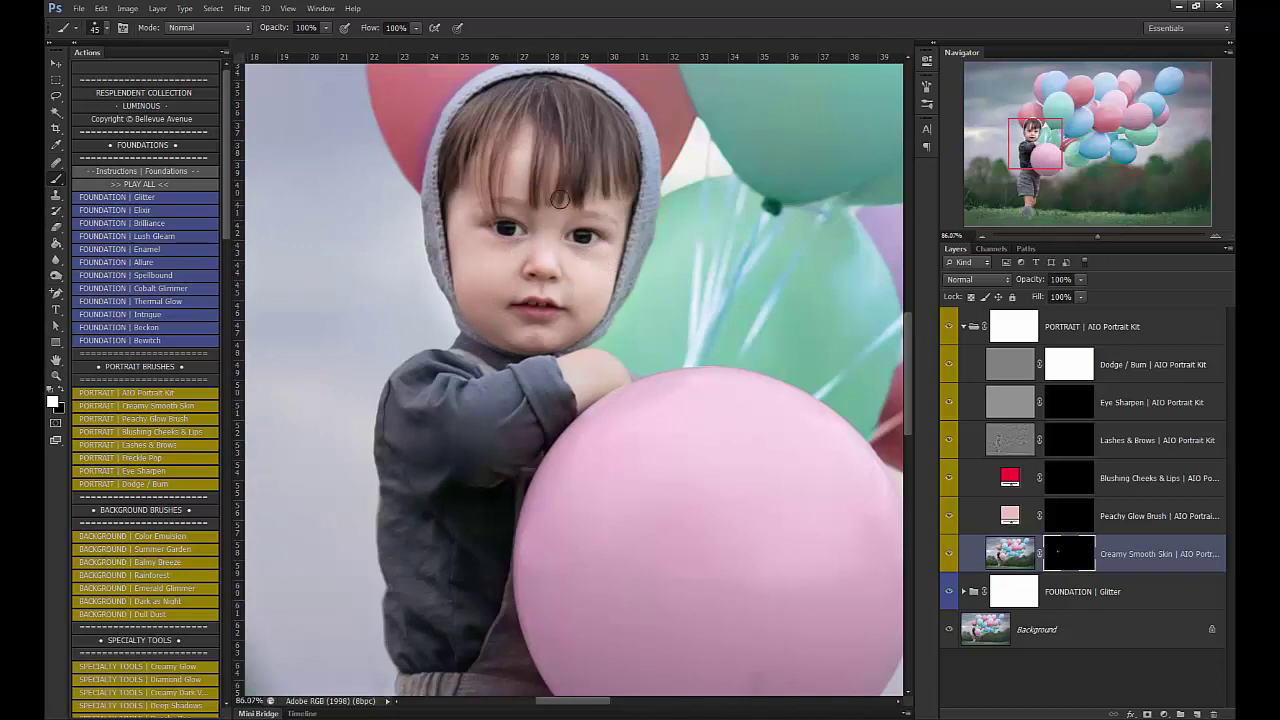
Paint the Creamy Smooth Skin mask over the boy's face and legs with a larger brush
left_click_drag(595, 399, 623, 143)
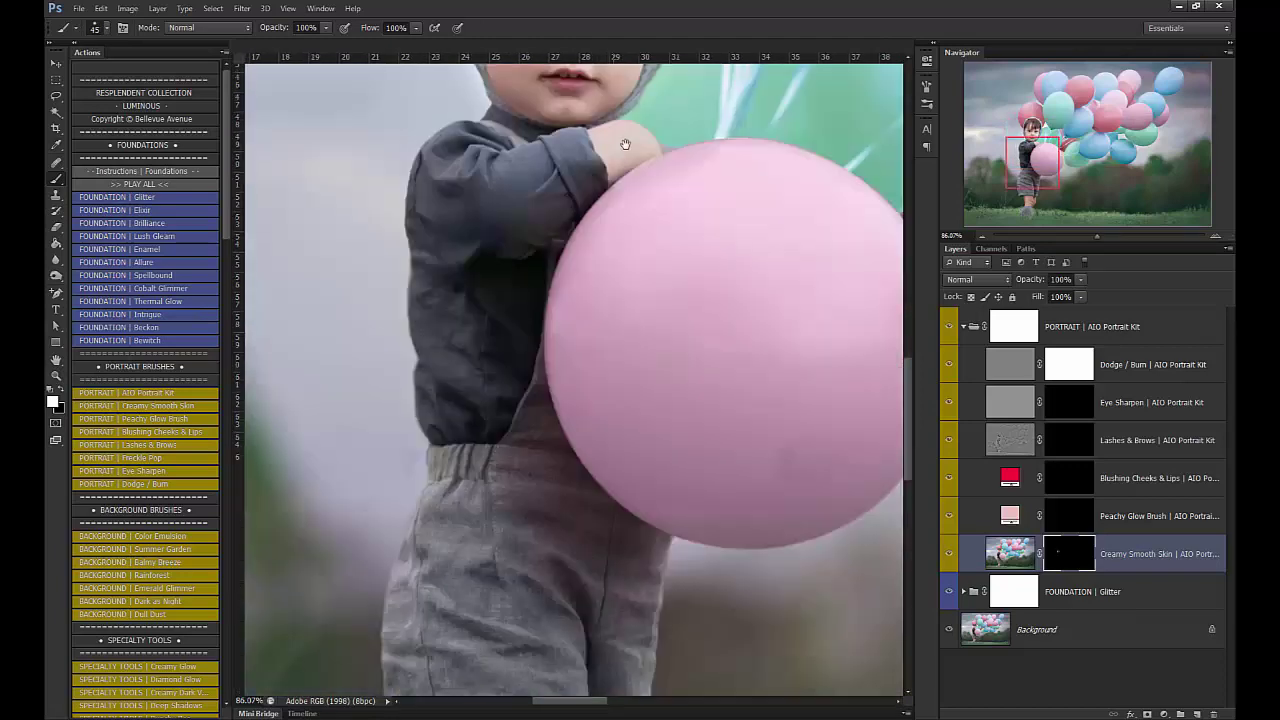
scroll(603, 229, "down", 5)
key("bracketright")
key("bracketright")
key("bracketright")
key("bracketright")
scroll(606, 442, "up", 5)
scroll(606, 442, "up", 3)
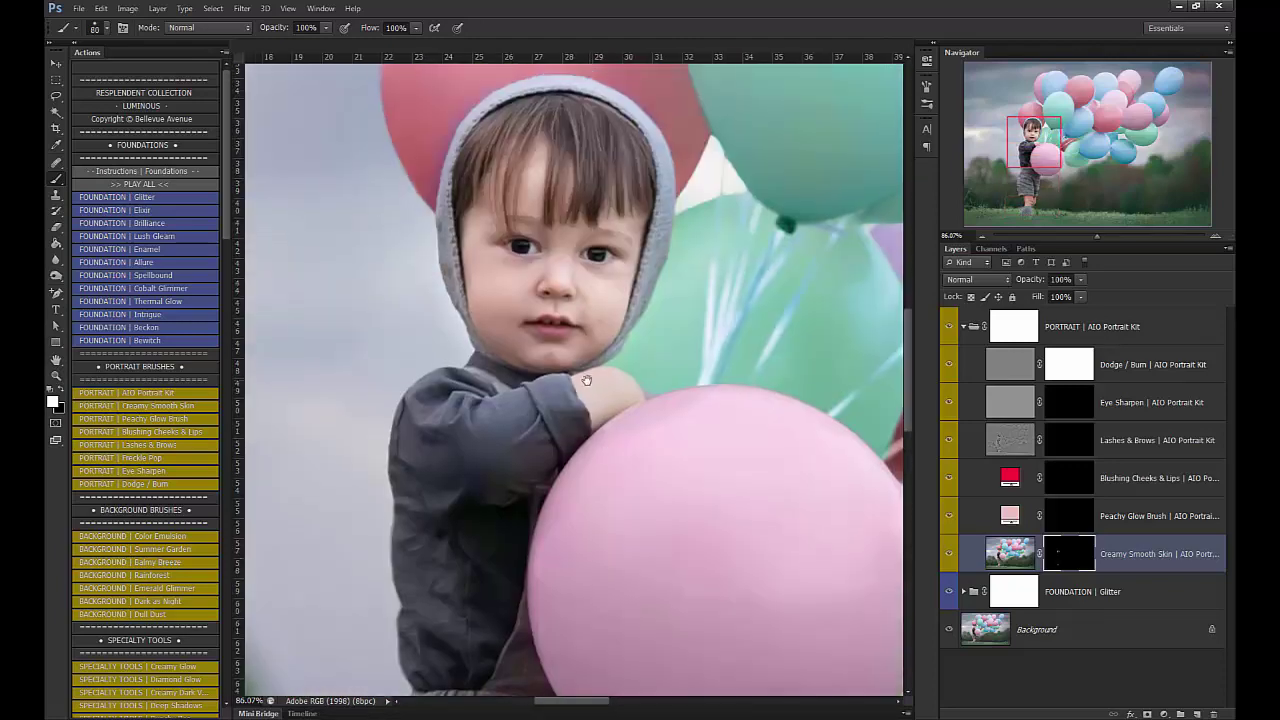
Paint the Peachy Glow Brush mask onto the boy's face and knee
left_click(1075, 518)
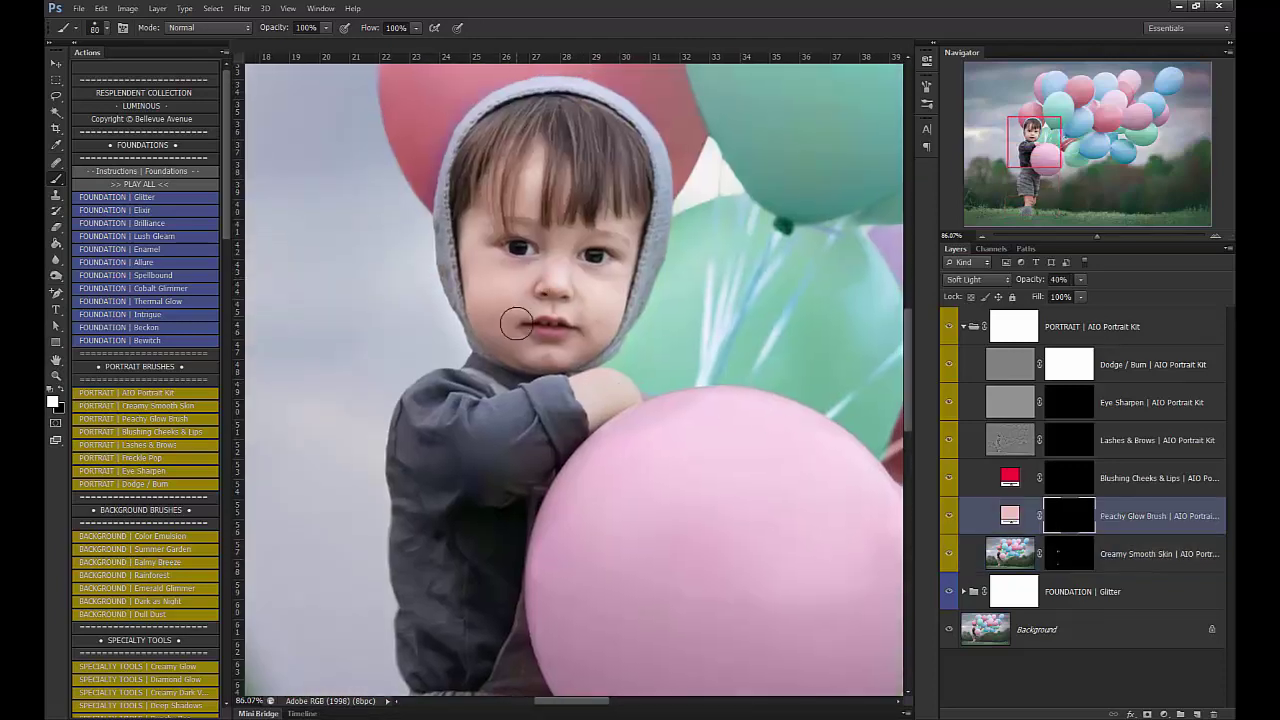
key("bracketleft")
mouse_move(511, 296)
left_mouse_down()
mouse_move(556, 264)
mouse_move(548, 236)
mouse_move(587, 241)
left_mouse_up()
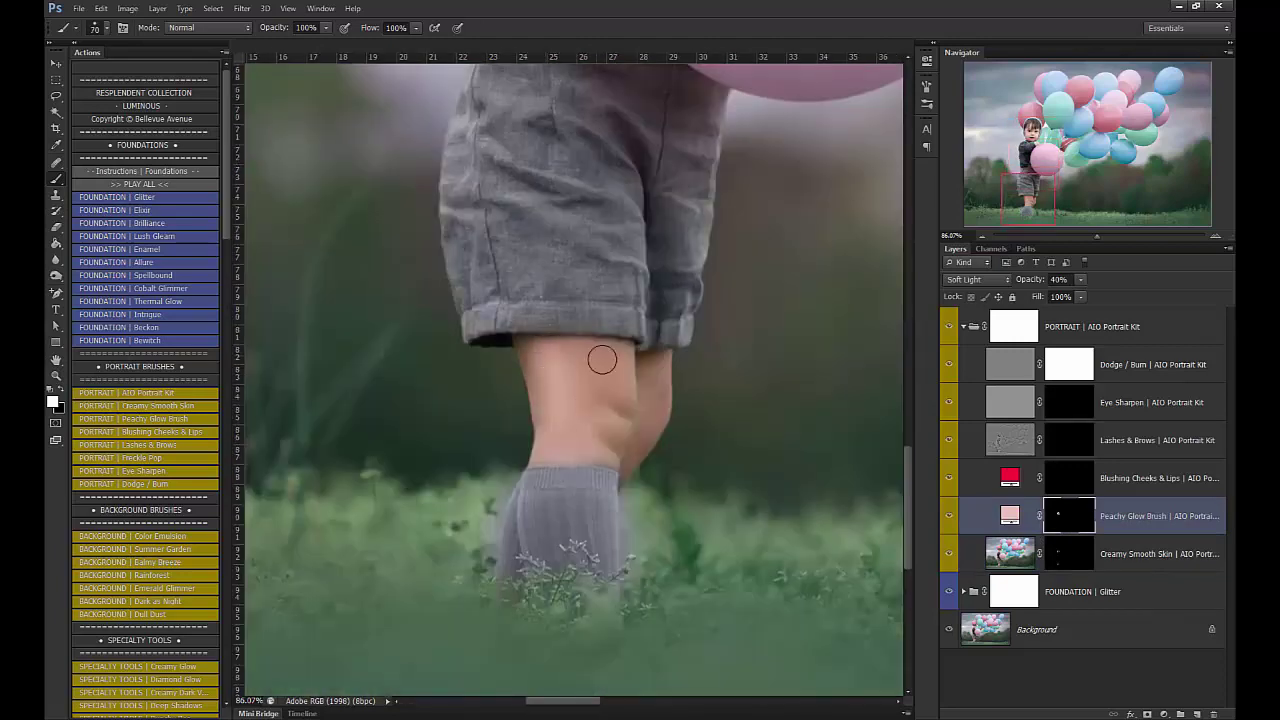
mouse_move(600, 357)
left_mouse_down()
mouse_move(605, 442)
mouse_move(649, 394)
left_mouse_up()
left_click_drag(590, 180, 587, 352)
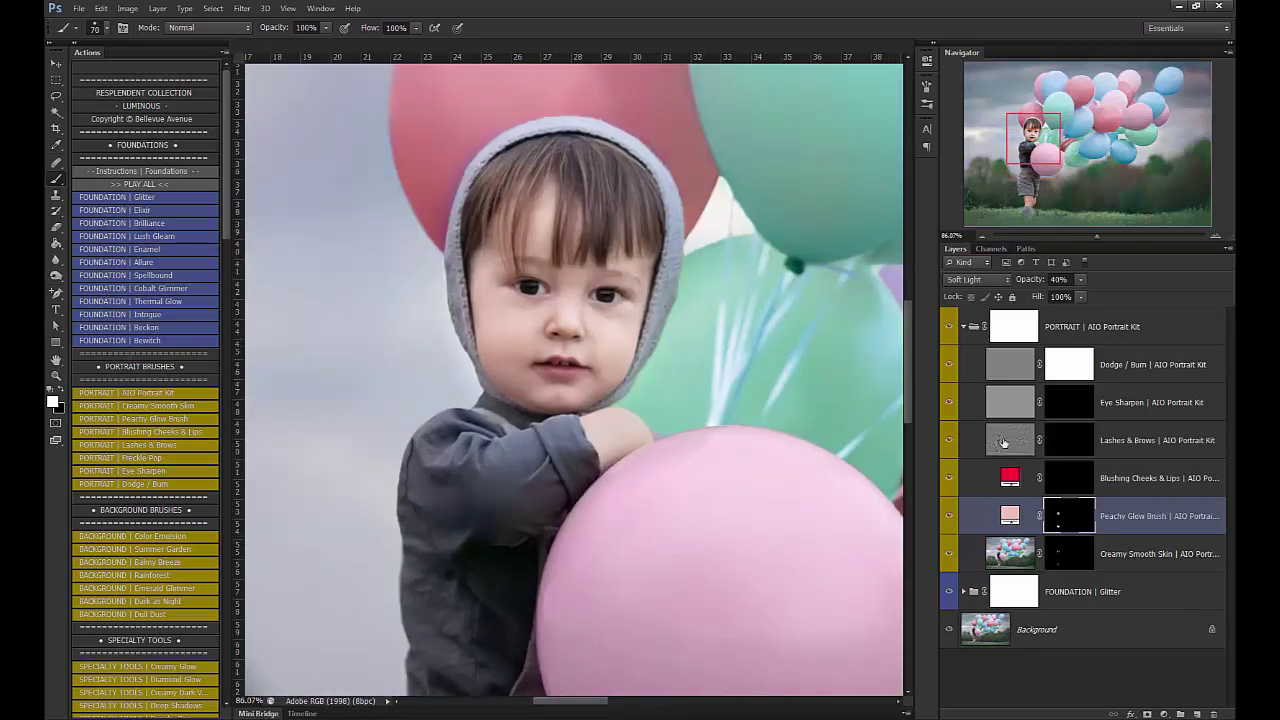
Brush pink blush onto the boy's cheeks via the Blushing Cheeks & Lips mask, then compare before and after
left_click(1049, 484)
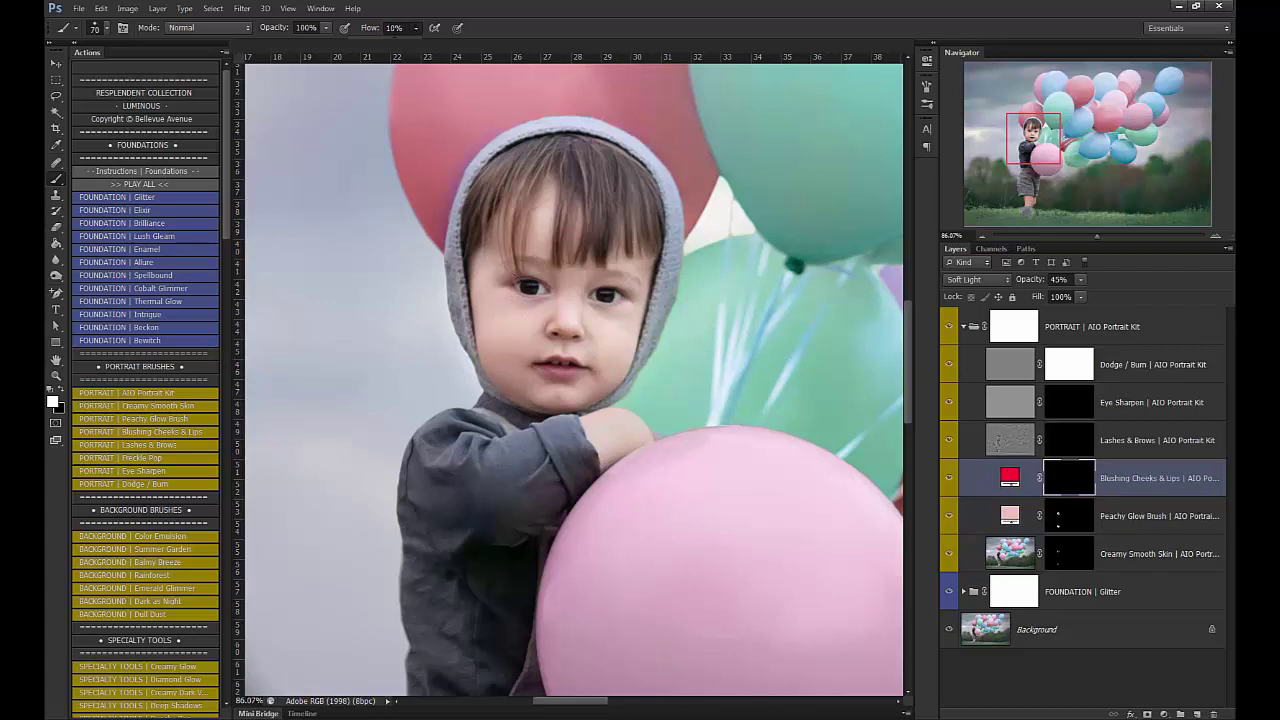
key("bracketright")
key("bracketright")
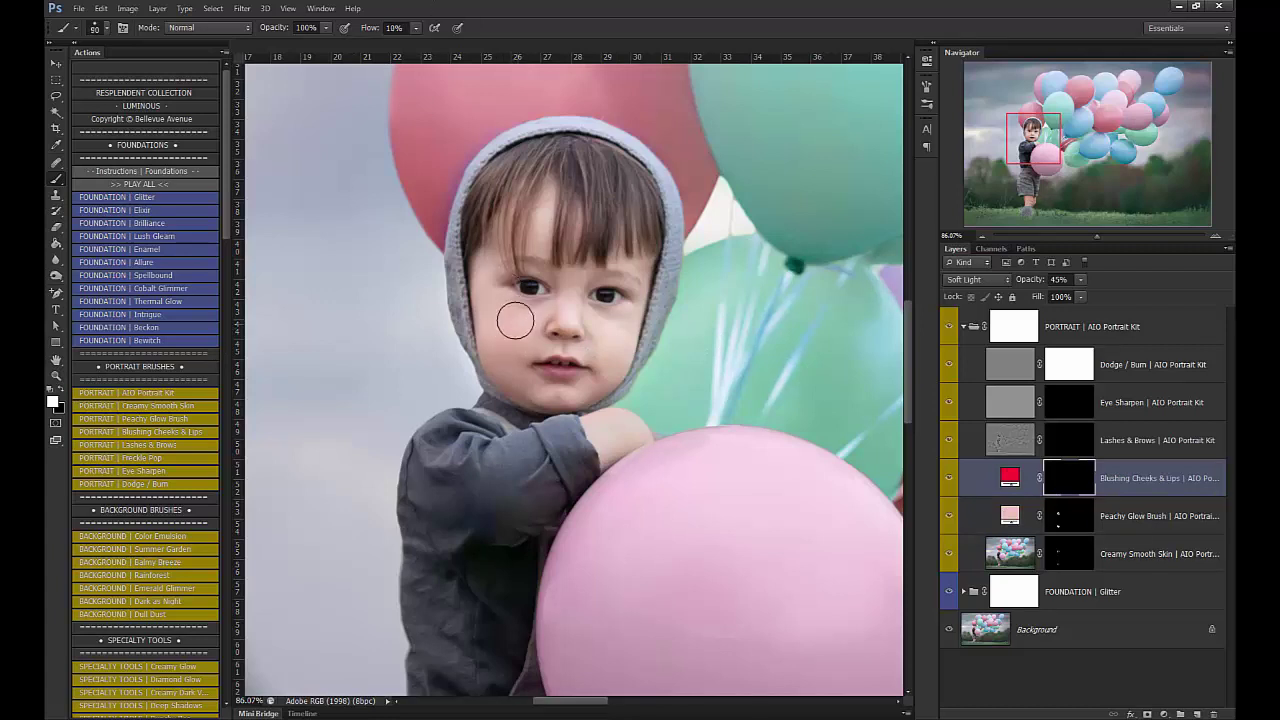
mouse_move(522, 321)
left_mouse_down()
mouse_move(509, 343)
mouse_move(491, 306)
mouse_move(540, 337)
mouse_move(623, 320)
mouse_move(594, 337)
mouse_move(620, 349)
mouse_move(598, 327)
mouse_move(620, 331)
left_mouse_up()
key("bracketleft")
key("bracketleft")
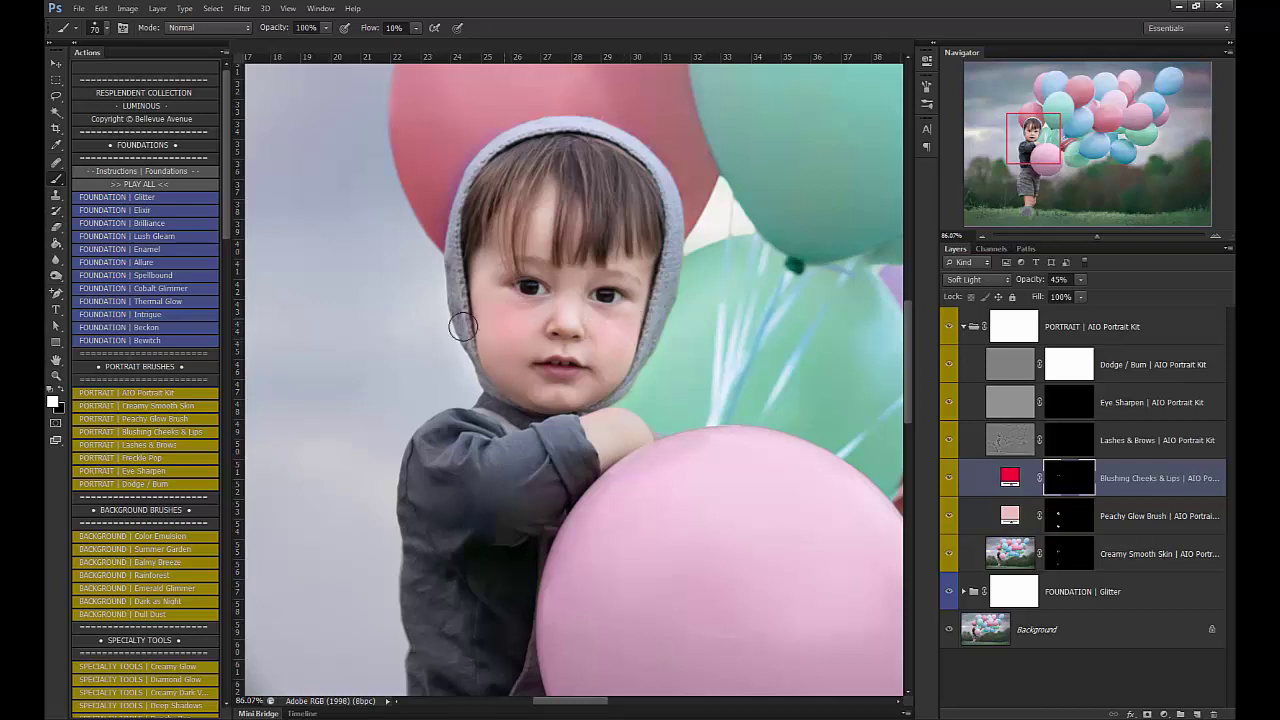
key("x")
key("bracketleft")
key("bracketleft")
key("bracketleft")
left_click_drag(1097, 237, 1082, 237)
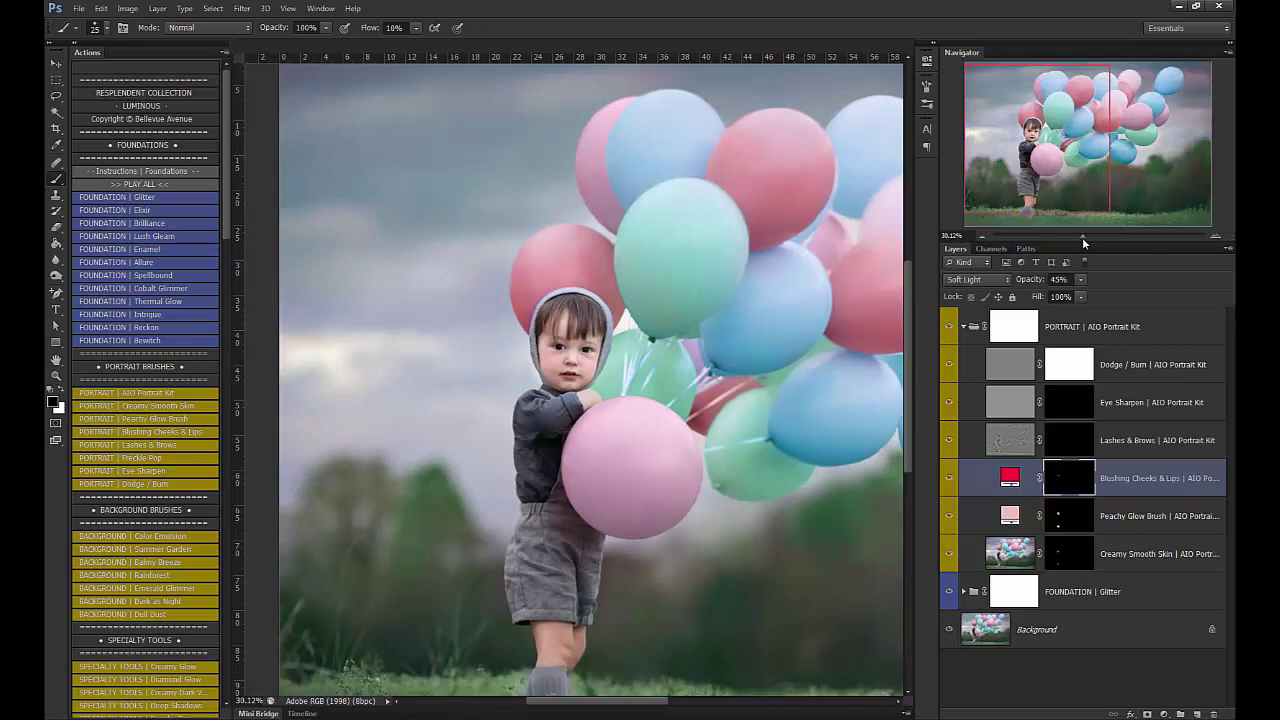
left_click(949, 478)
left_click(949, 478)
Collapse the PORTRAIT group and toggle it off and on to compare the full image
left_click(1079, 324)
left_click(964, 327)
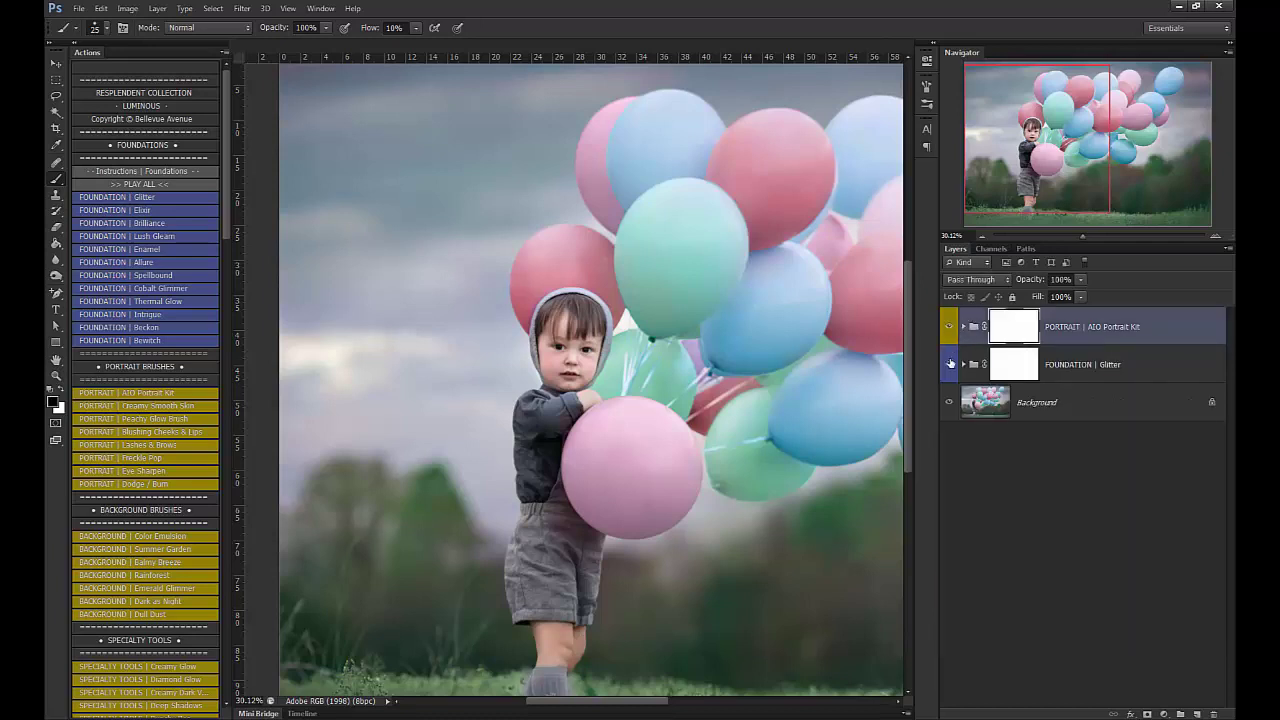
left_click(949, 328)
left_click(949, 328)
left_click_drag(1081, 236, 1077, 238)
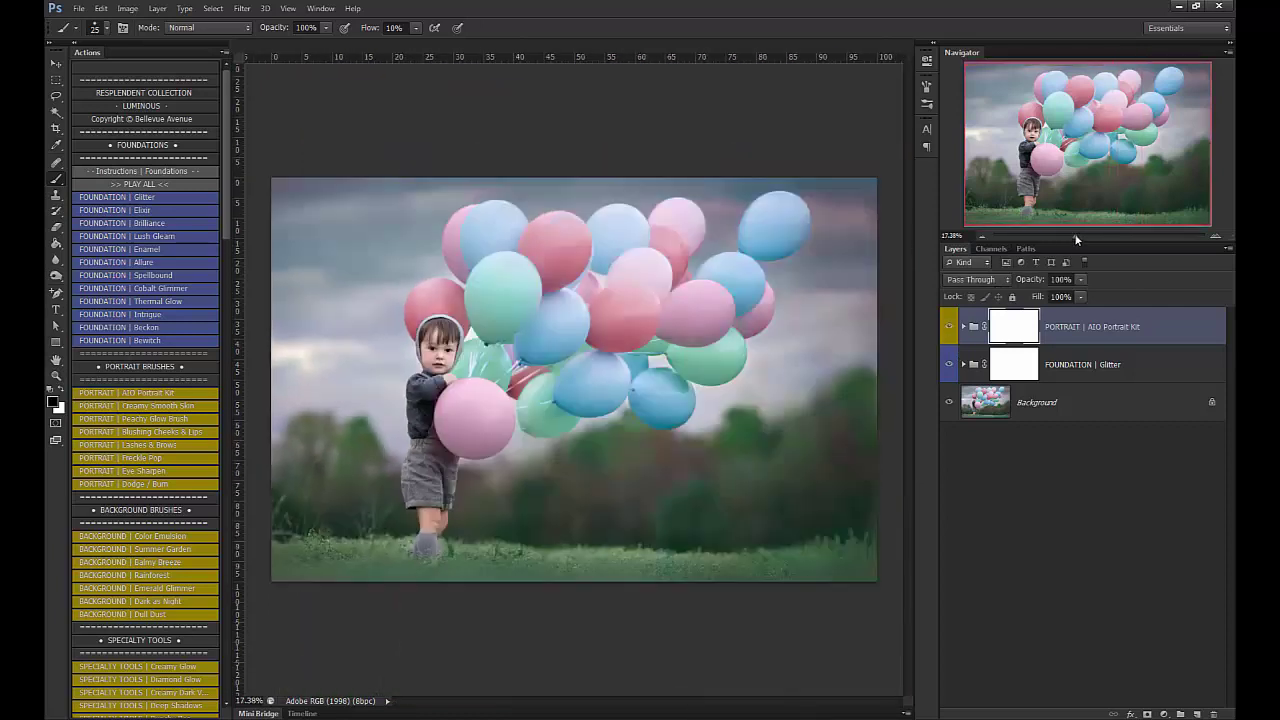
left_click(948, 328)
left_click(950, 328)
left_click_drag(228, 207, 224, 257)
Add the BACKGROUND | Dark as Night layer and paint its mask across the bottom grass
left_click(148, 356)
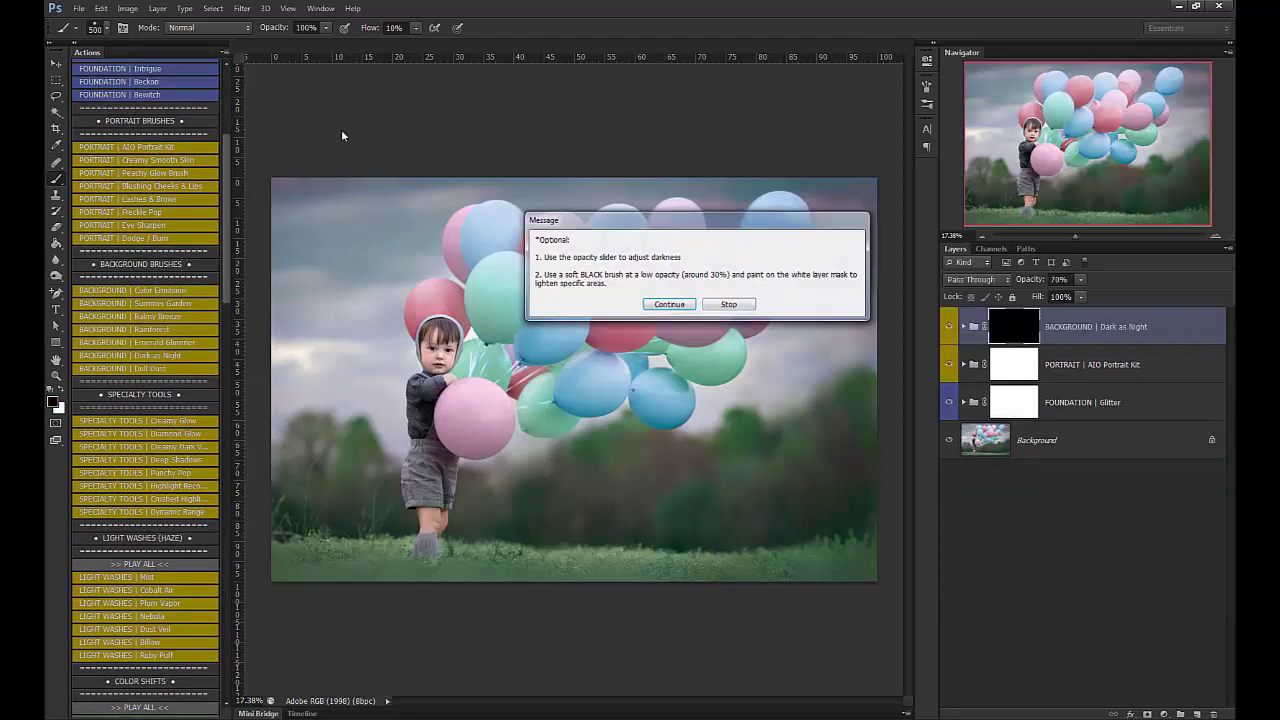
left_click(667, 303)
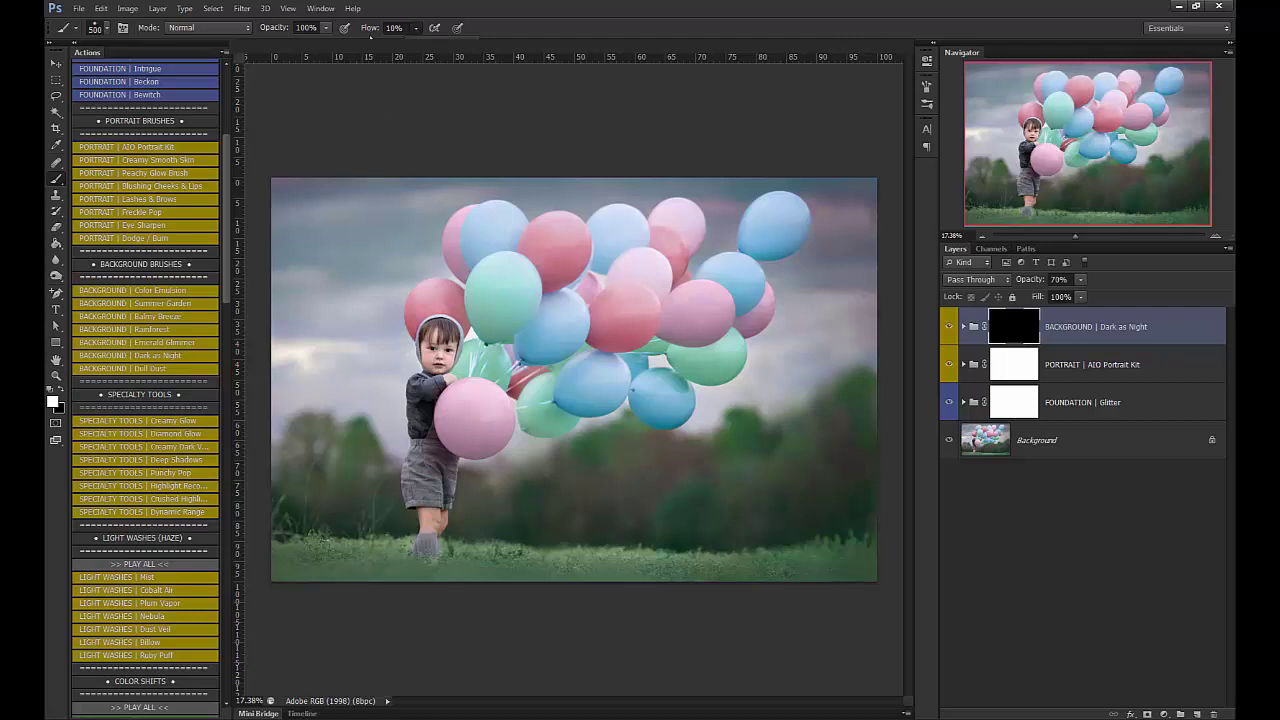
key("bracketright")
key("bracketright")
key("bracketright")
key("bracketright")
key("bracketright")
key("bracketright")
key("bracketright")
mouse_move(843, 543)
left_mouse_down()
mouse_move(546, 546)
mouse_move(503, 572)
mouse_move(658, 563)
mouse_move(611, 498)
mouse_move(790, 486)
mouse_move(877, 377)
mouse_move(815, 468)
mouse_move(764, 477)
mouse_move(727, 545)
mouse_move(630, 576)
mouse_move(535, 571)
mouse_move(442, 613)
mouse_move(302, 606)
mouse_move(448, 584)
mouse_move(374, 558)
mouse_move(391, 549)
mouse_move(408, 560)
mouse_move(261, 526)
mouse_move(276, 560)
mouse_move(254, 439)
mouse_move(303, 475)
mouse_move(364, 478)
mouse_move(382, 528)
mouse_move(490, 484)
mouse_move(659, 561)
mouse_move(712, 542)
mouse_move(323, 371)
mouse_move(327, 384)
mouse_move(305, 377)
mouse_move(300, 390)
mouse_move(289, 350)
mouse_move(355, 391)
mouse_move(389, 453)
left_mouse_up()
Paint the Dark as Night mask over the right-hand sky below the balloons with a ~1000 brush
key("bracketleft")
key("bracketleft")
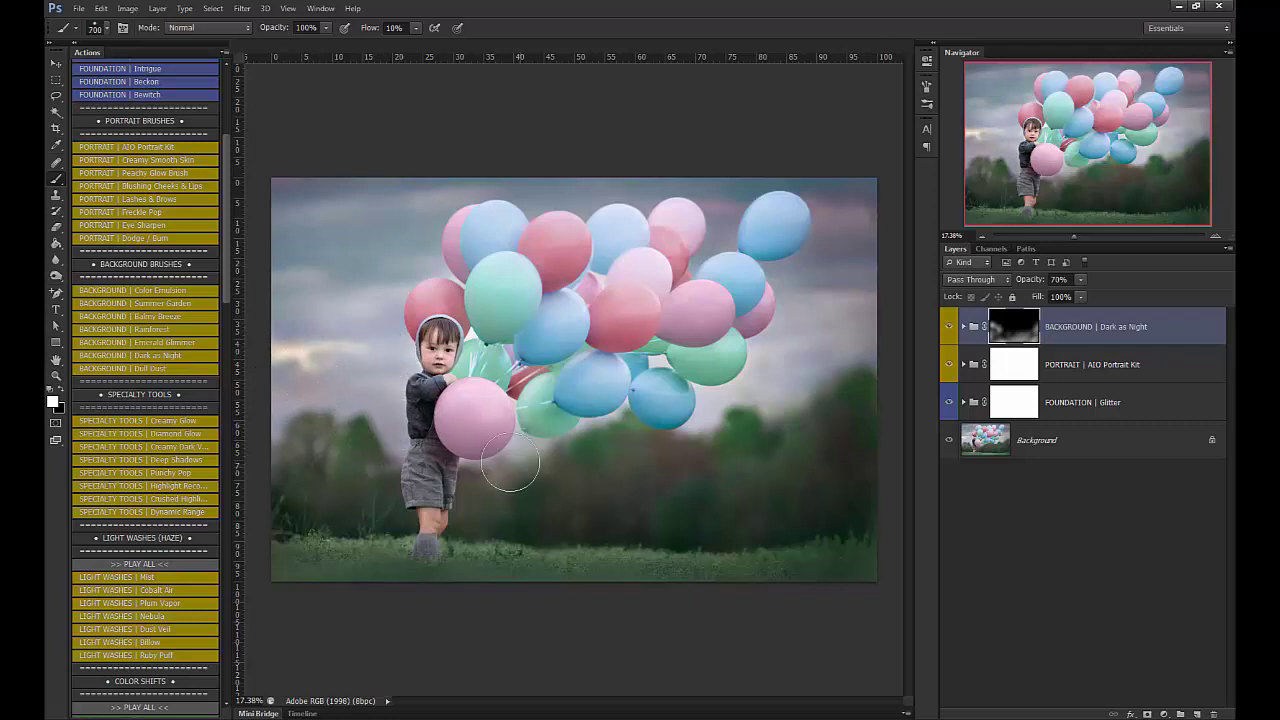
mouse_move(663, 400)
left_mouse_down()
mouse_move(714, 357)
mouse_move(770, 352)
mouse_move(783, 417)
left_mouse_up()
key("bracketright")
key("bracketright")
key("bracketright")
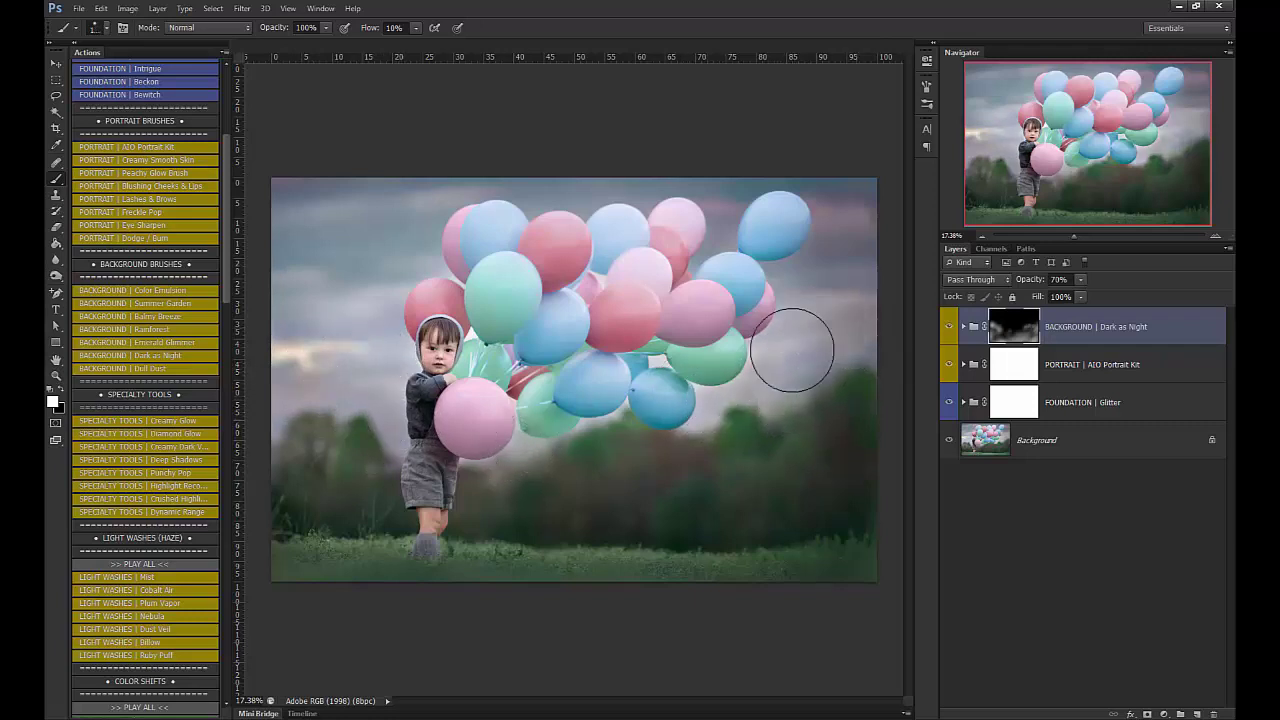
mouse_move(784, 360)
left_mouse_down()
mouse_move(700, 419)
mouse_move(680, 480)
left_mouse_up()
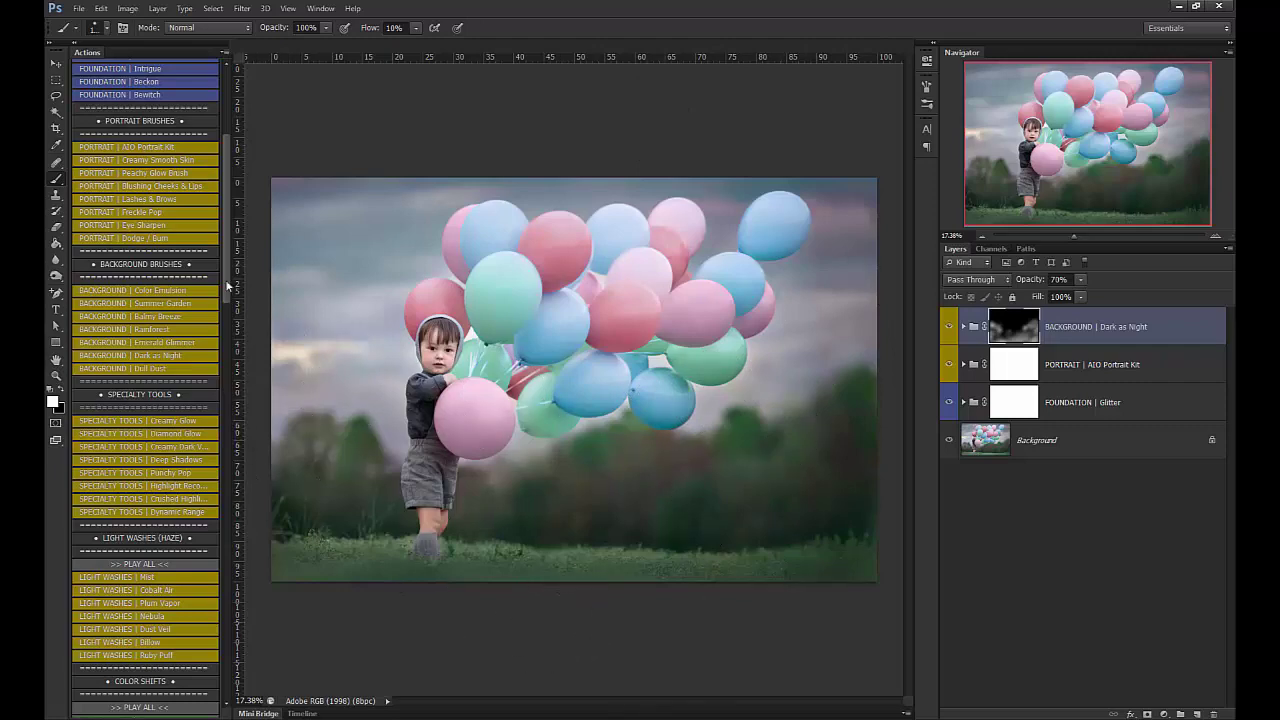
Add the SHEER SUNBURST | Warm Sun glow, move it to the upper-right sky, and duplicate and reposition copies
left_click_drag(226, 285, 227, 543)
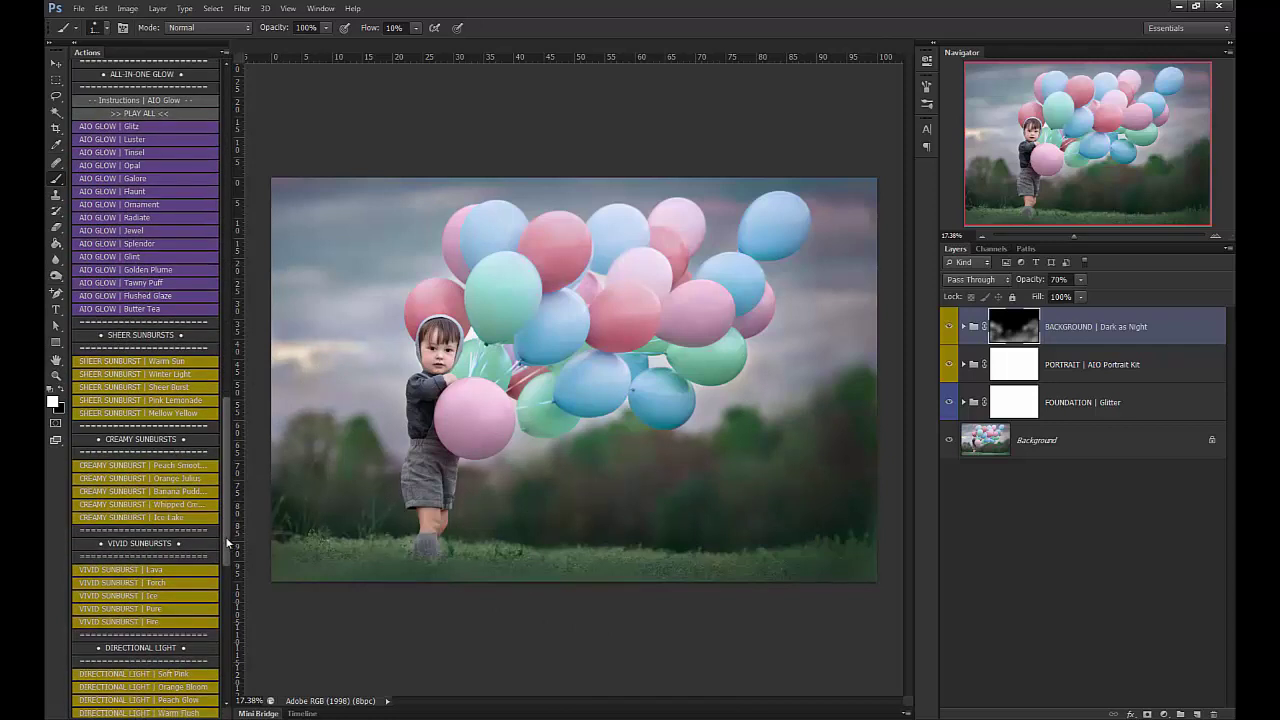
left_click(157, 364)
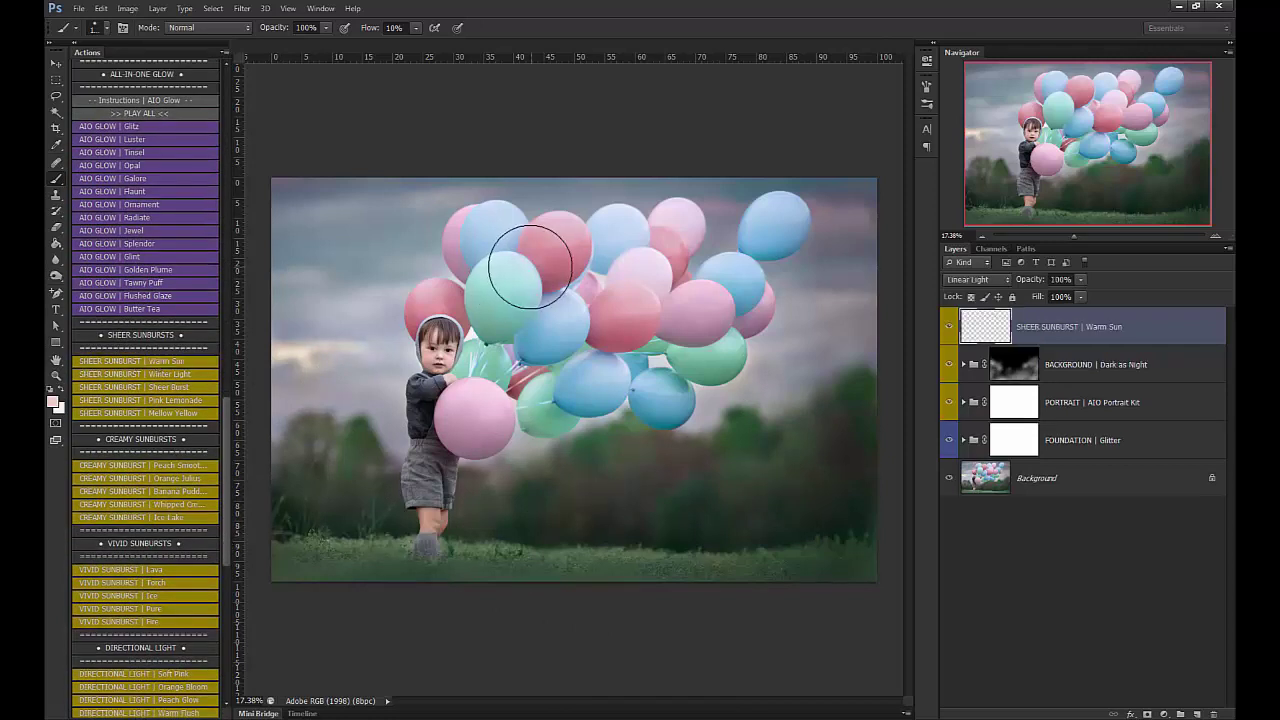
left_click(640, 287)
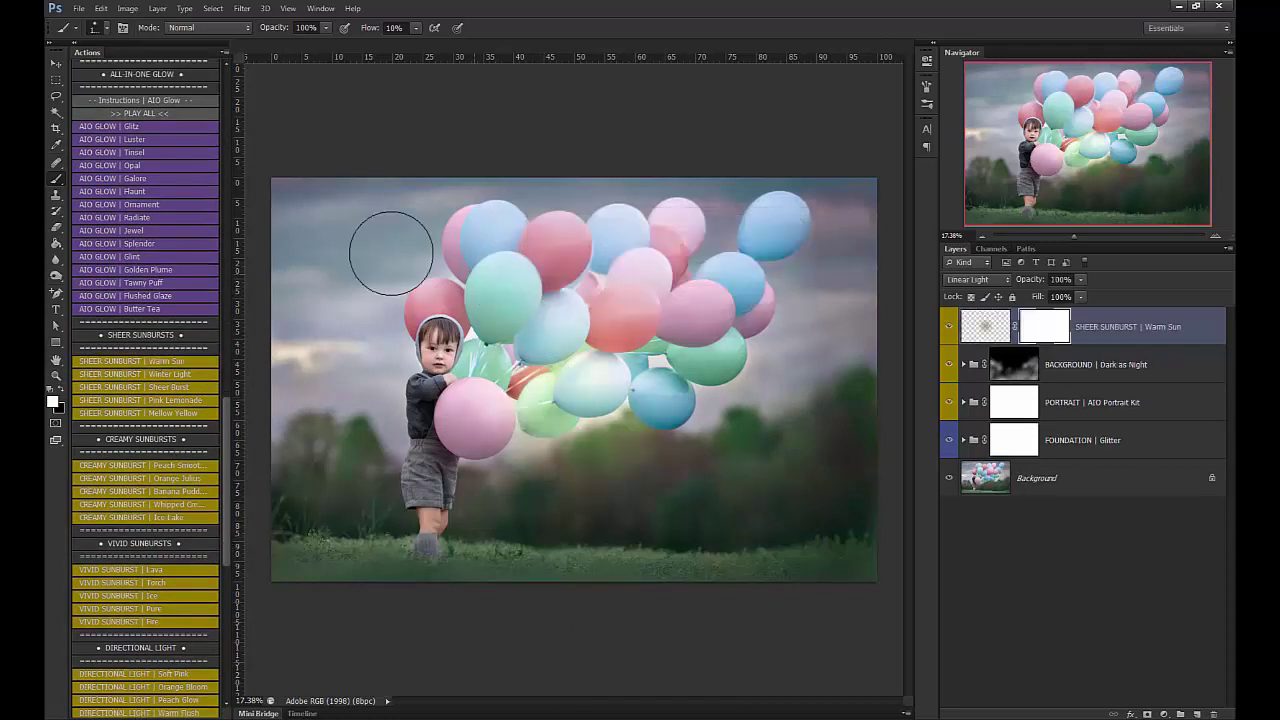
left_click_drag(543, 443, 837, 374)
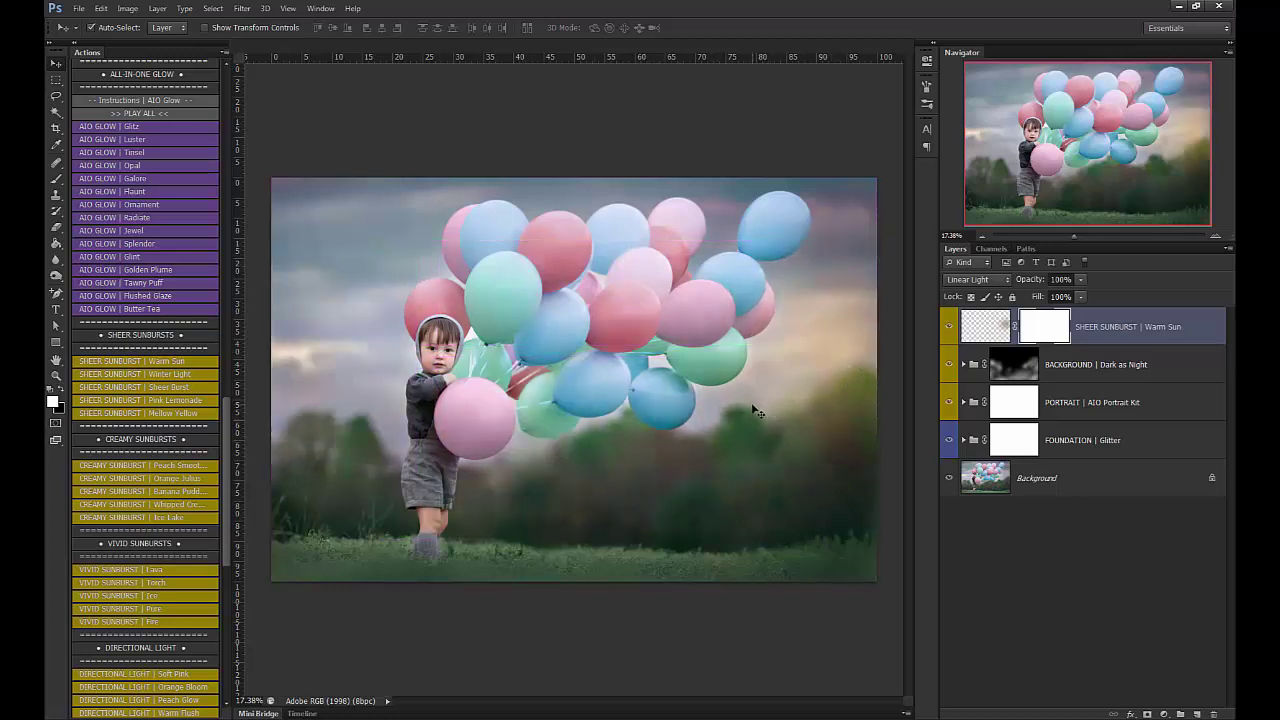
key("ctrl+j")
left_click_drag(759, 403, 298, 370)
key("ctrl+j")
key("ctrl+j")
key("ctrl+j")
key("ctrl+j")
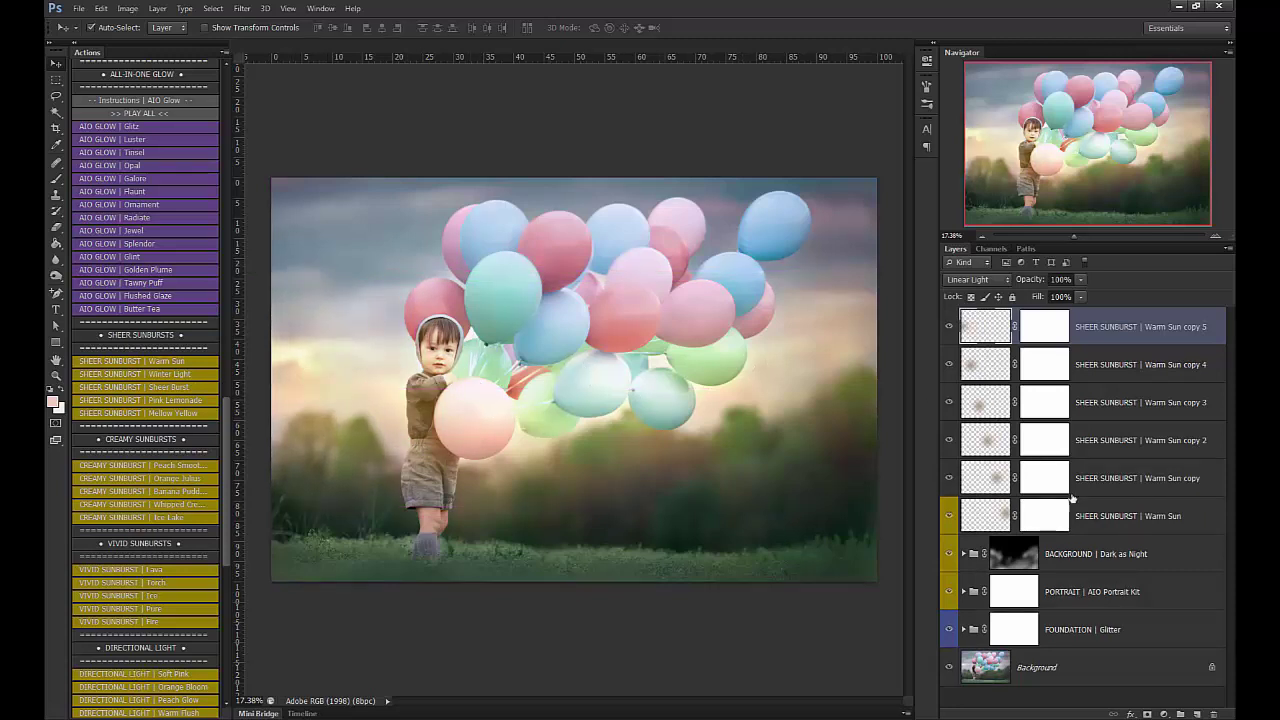
Group the six Warm Sun layers into Group 1 and add a layer mask to it
left_click(1115, 515, "shift")
key("ctrl+g")
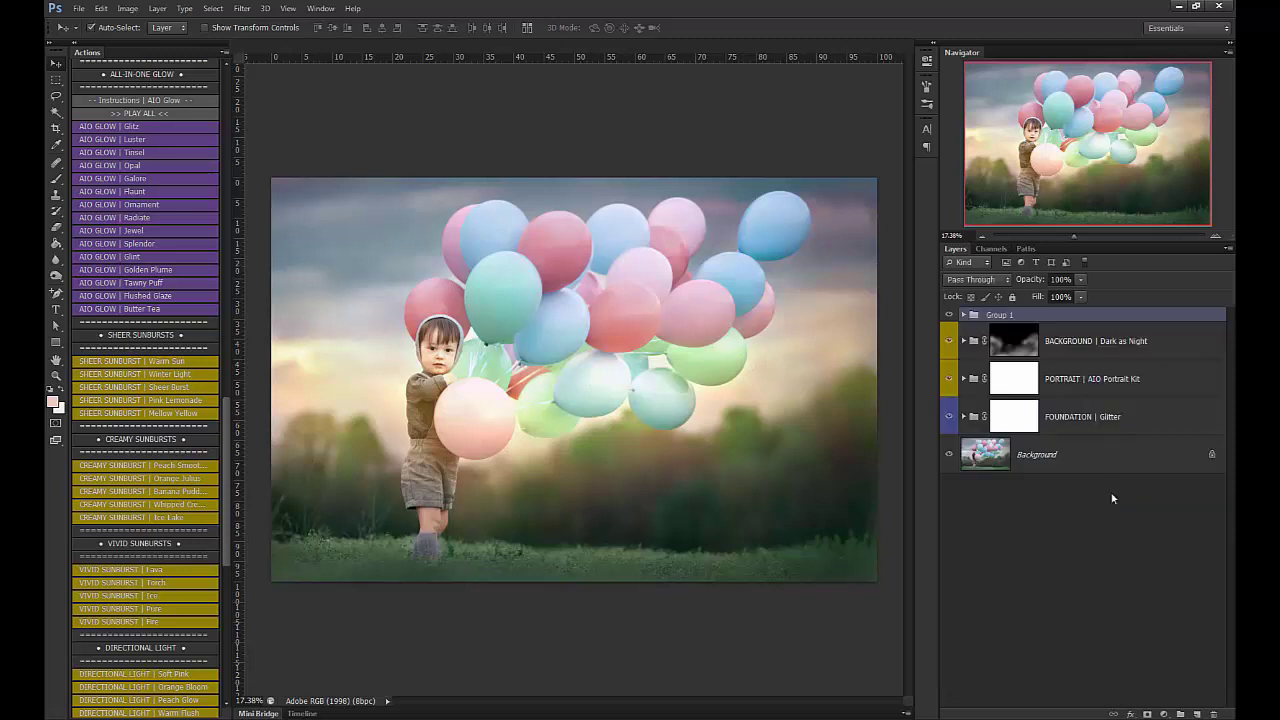
left_click(1148, 713)
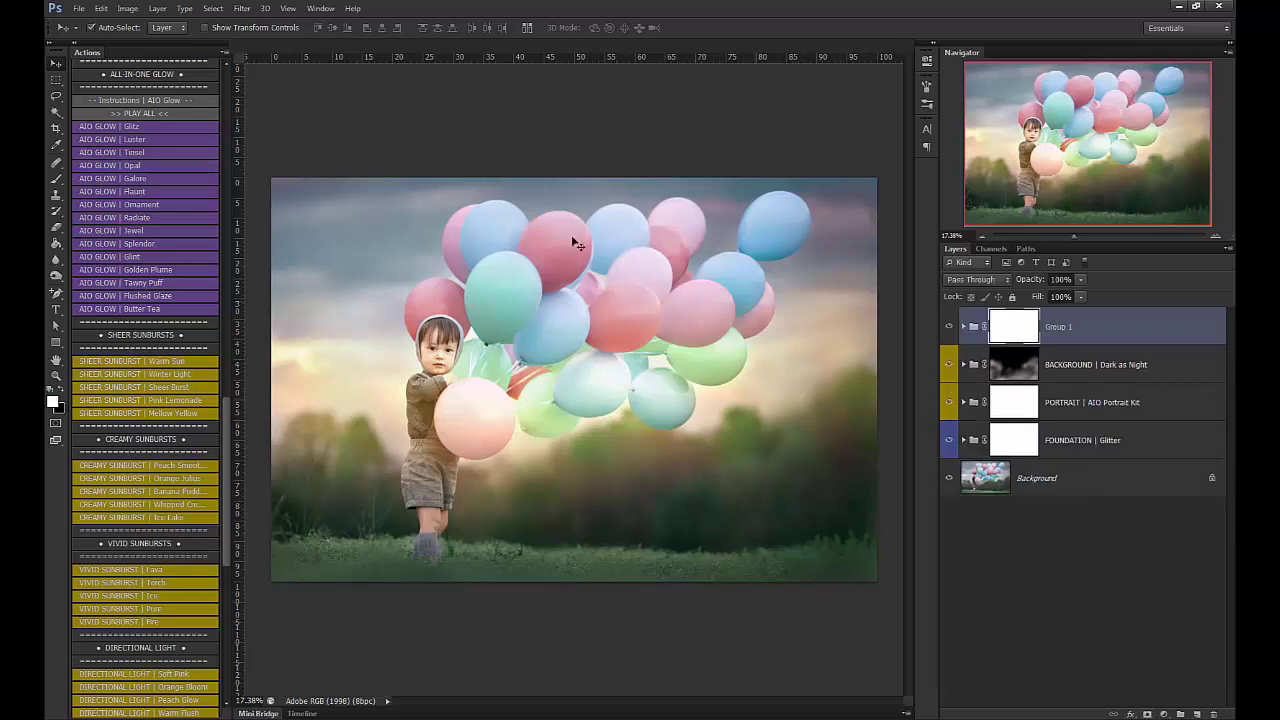
left_click(56, 178)
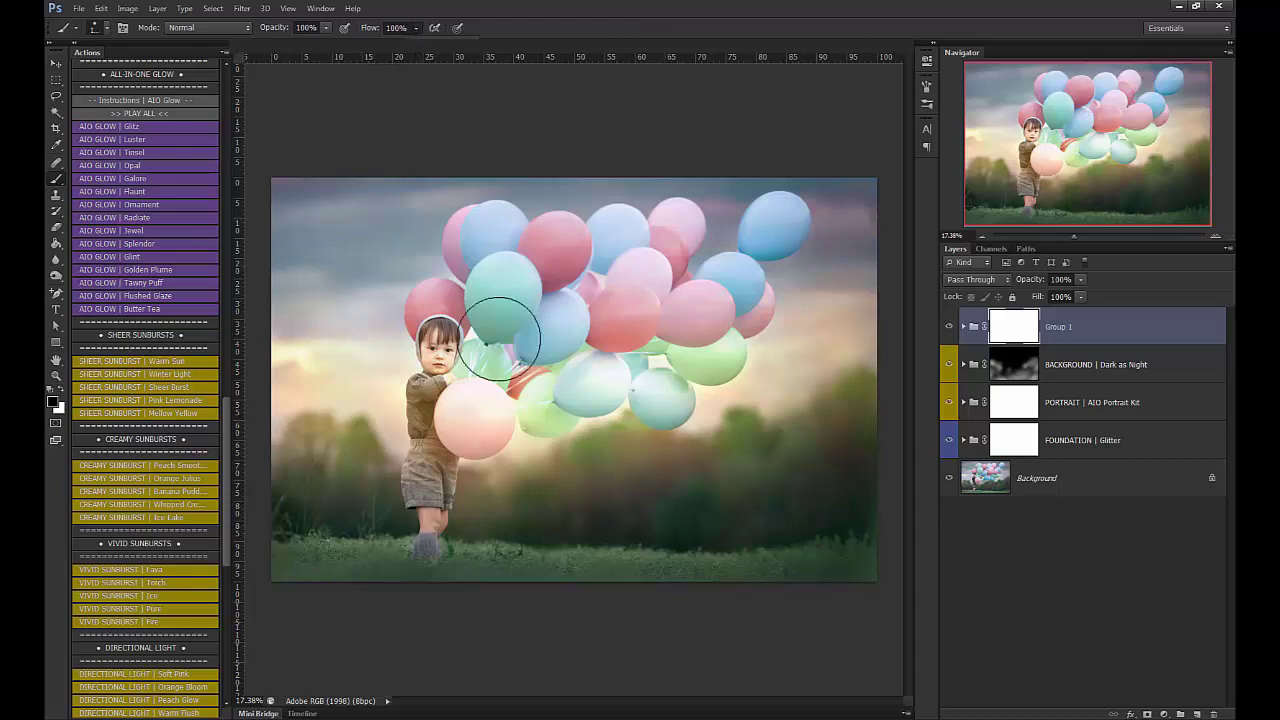
Paint black on the mask with a 400 brush to remove the glow from the boy and balloons
key("bracketleft")
key("bracketleft")
key("bracketleft")
mouse_move(455, 395)
left_mouse_down()
mouse_move(430, 412)
mouse_move(428, 482)
mouse_move(468, 426)
left_mouse_up()
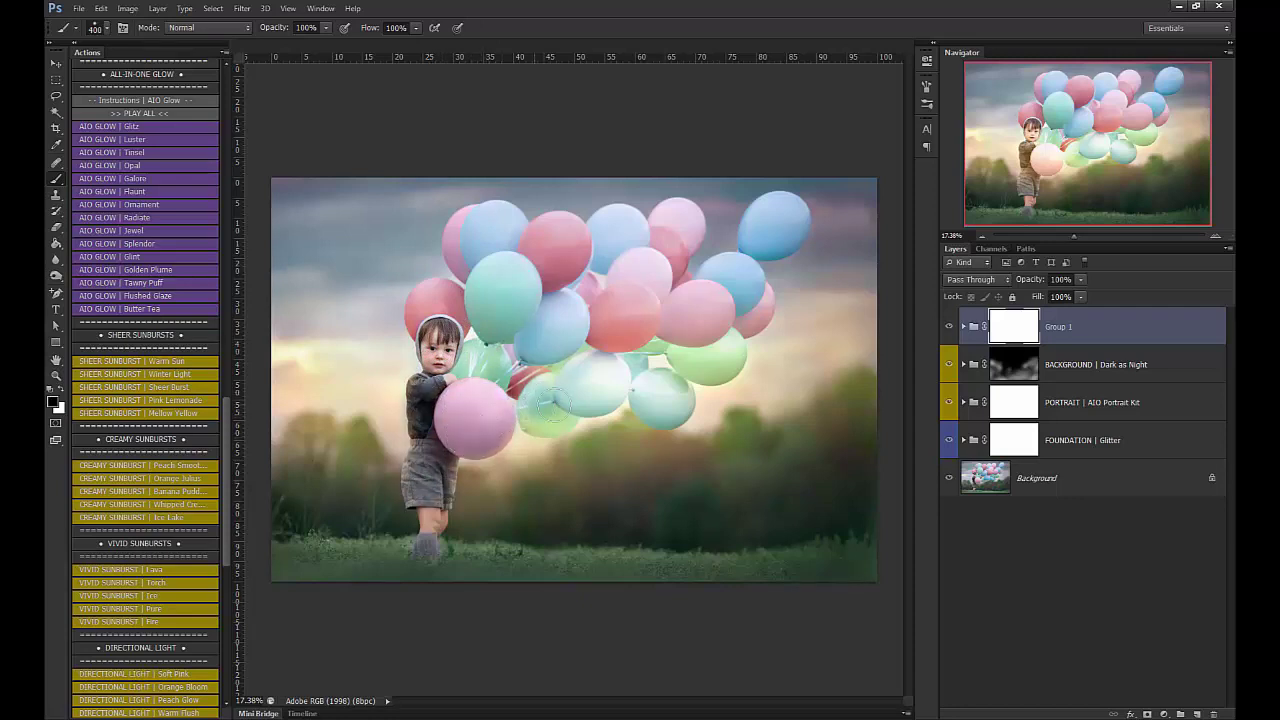
mouse_move(551, 391)
left_mouse_down()
mouse_move(545, 420)
mouse_move(610, 378)
mouse_move(515, 350)
mouse_move(491, 315)
left_mouse_up()
mouse_move(622, 337)
left_mouse_down()
mouse_move(707, 312)
mouse_move(707, 366)
mouse_move(694, 357)
mouse_move(701, 368)
mouse_move(726, 351)
mouse_move(752, 280)
mouse_move(737, 316)
mouse_move(704, 309)
mouse_move(639, 347)
mouse_move(674, 404)
left_mouse_up()
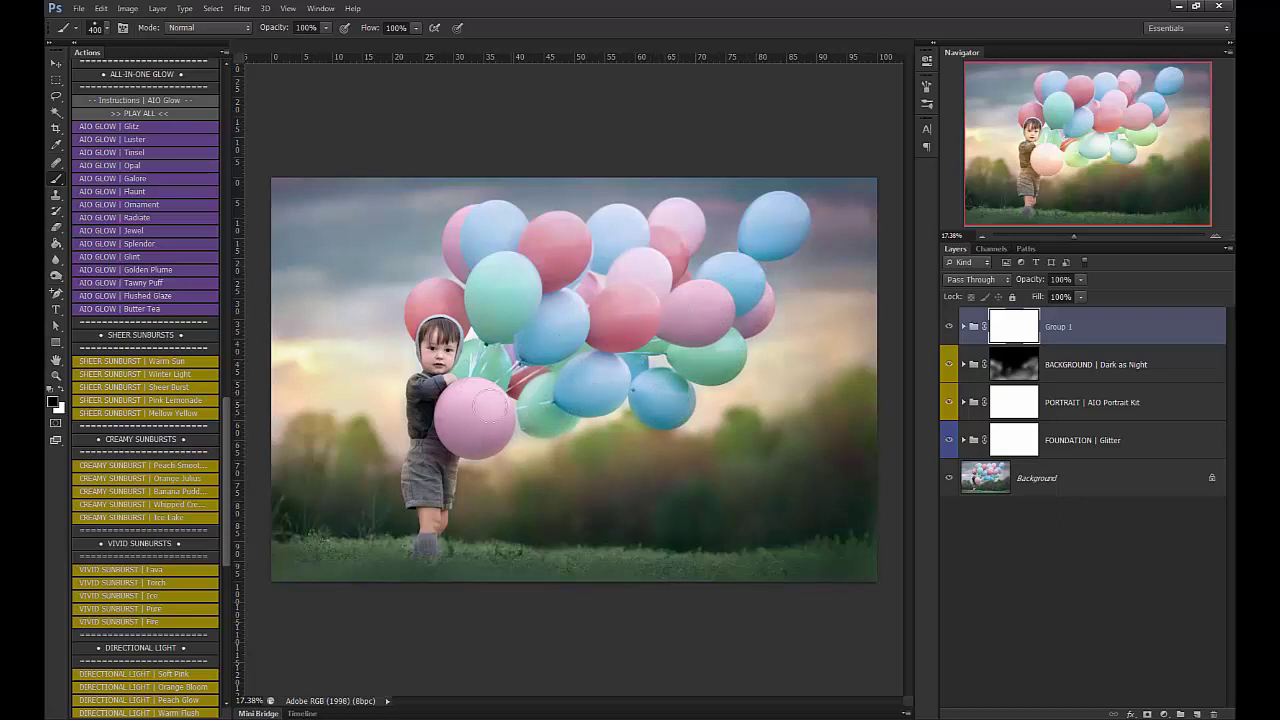
mouse_move(455, 410)
left_mouse_down()
mouse_move(421, 468)
mouse_move(423, 490)
mouse_move(428, 432)
left_mouse_up()
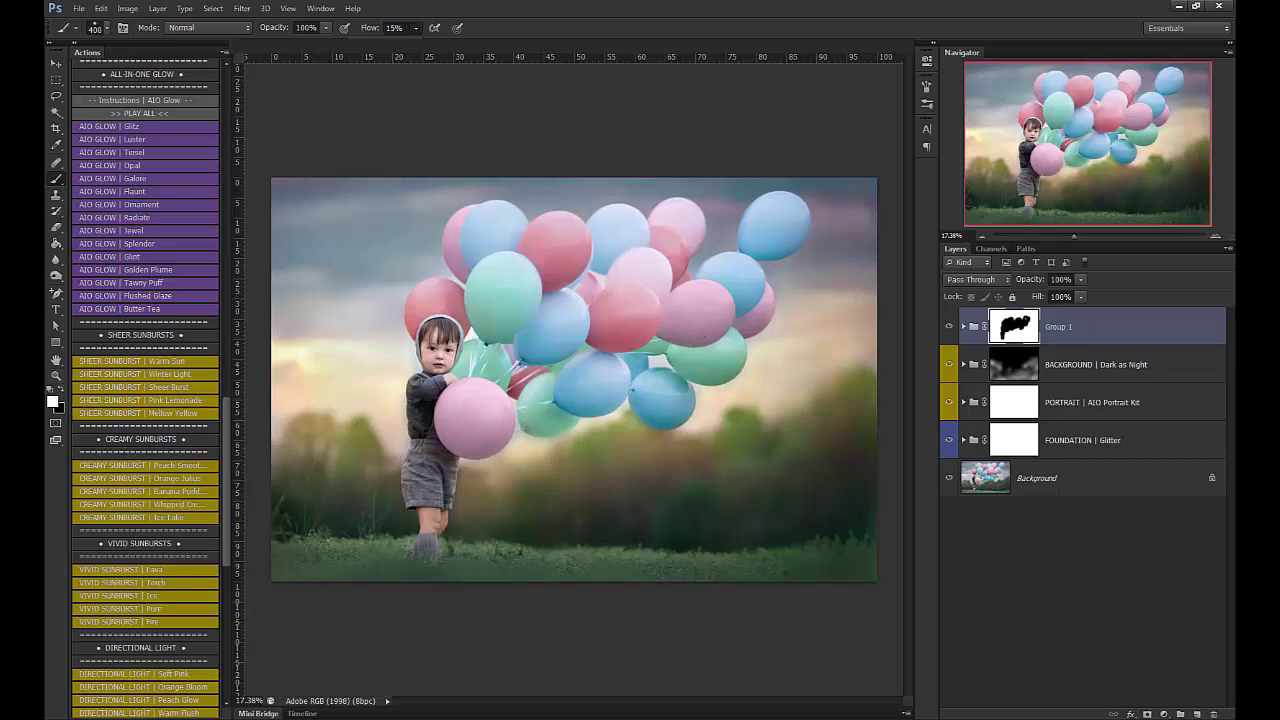
Soften the Group 1 mask at 15% flow with brush sizes 300–500, then toggle the group to compare
key("bracketleft")
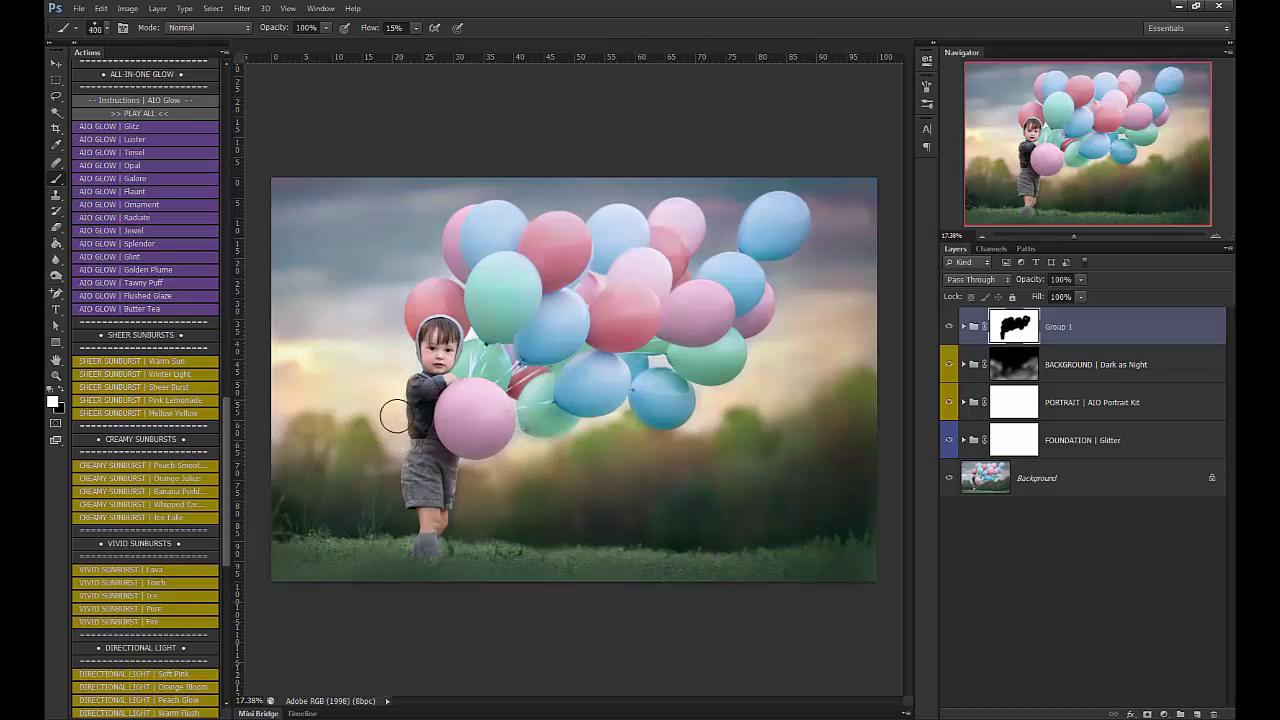
key("bracketleft")
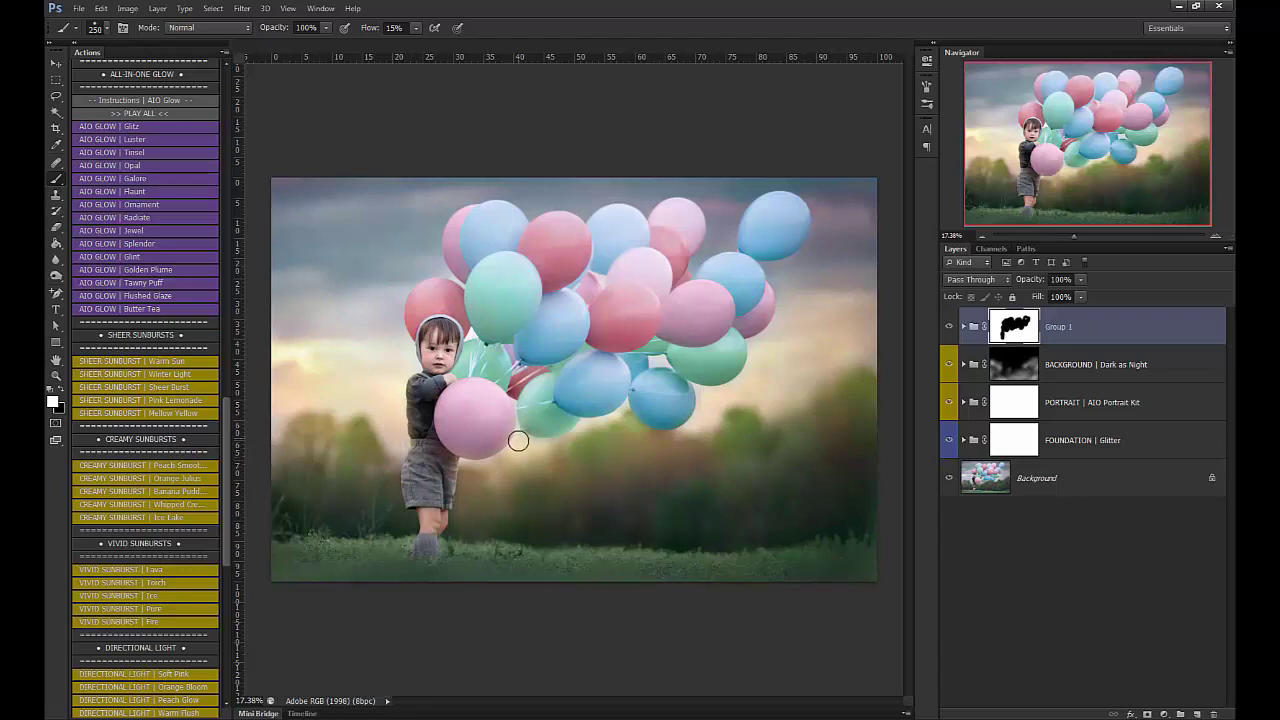
key("bracketright")
key("bracketright")
key("bracketright")
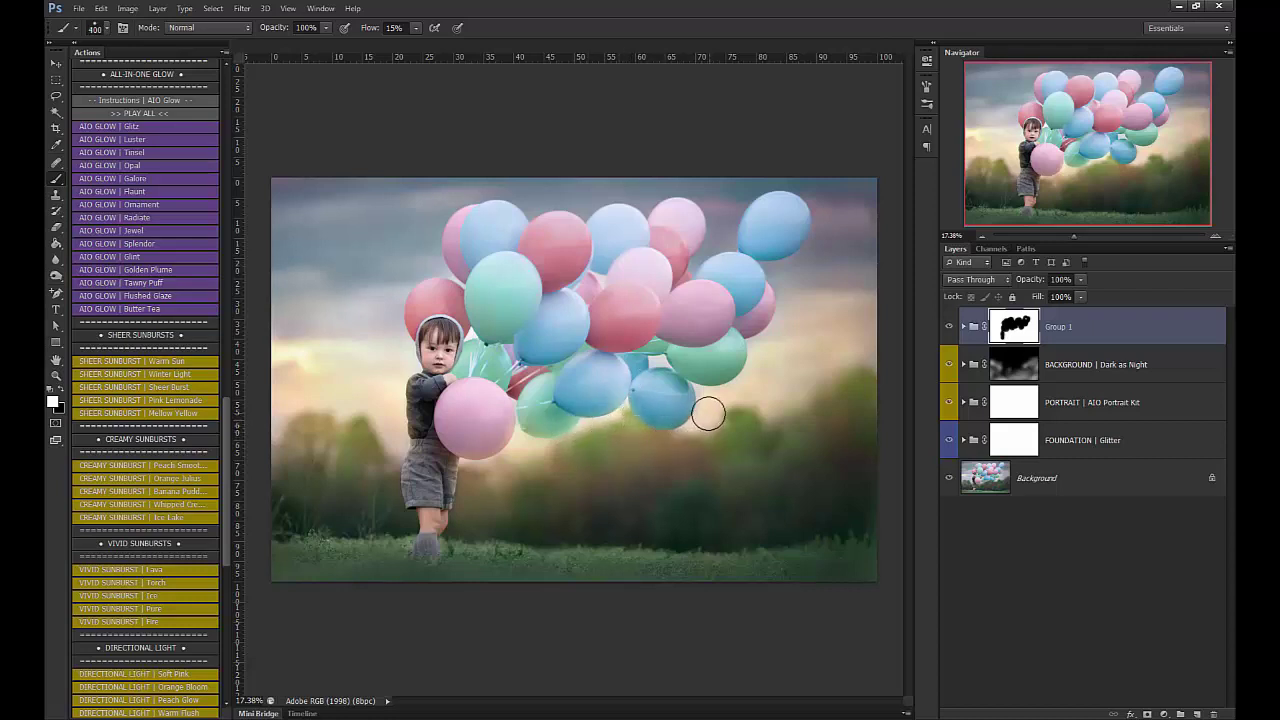
key("bracketright")
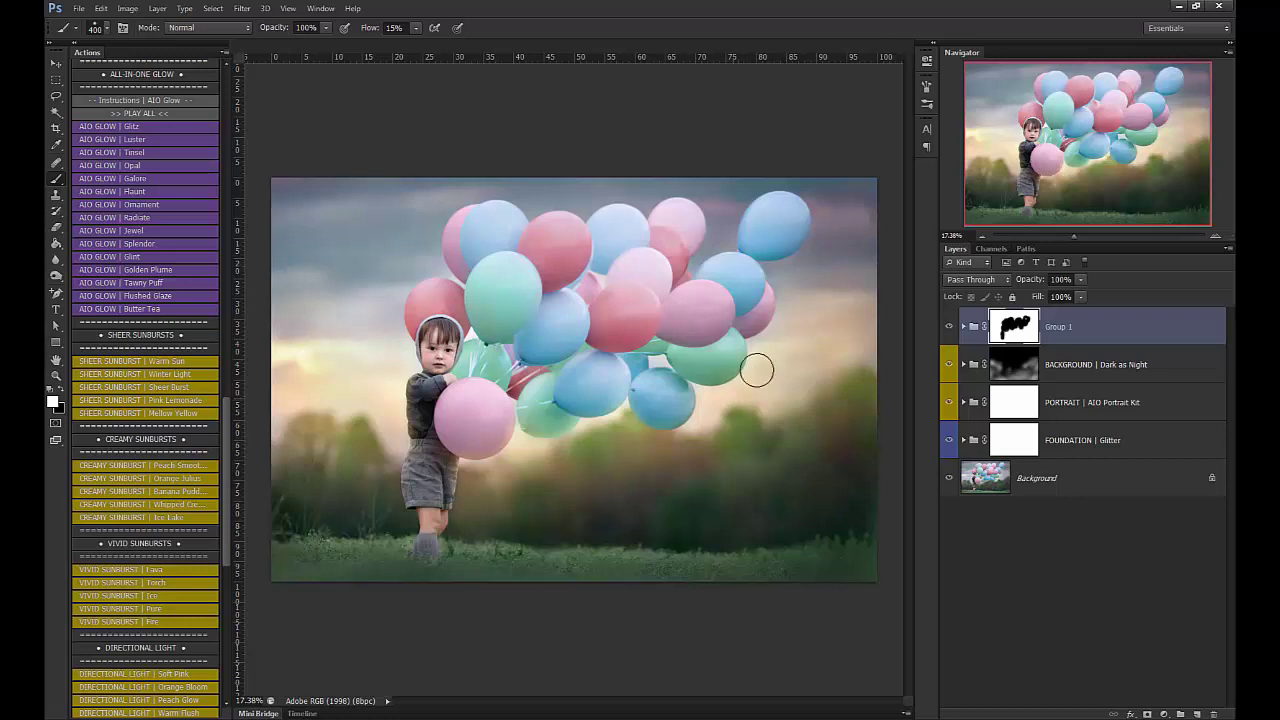
left_click(948, 327)
left_click(948, 327)
Add the CREAMY SUNBURST | Orange Julius glow and move it down onto the boy at left
left_click_drag(226, 427, 224, 438)
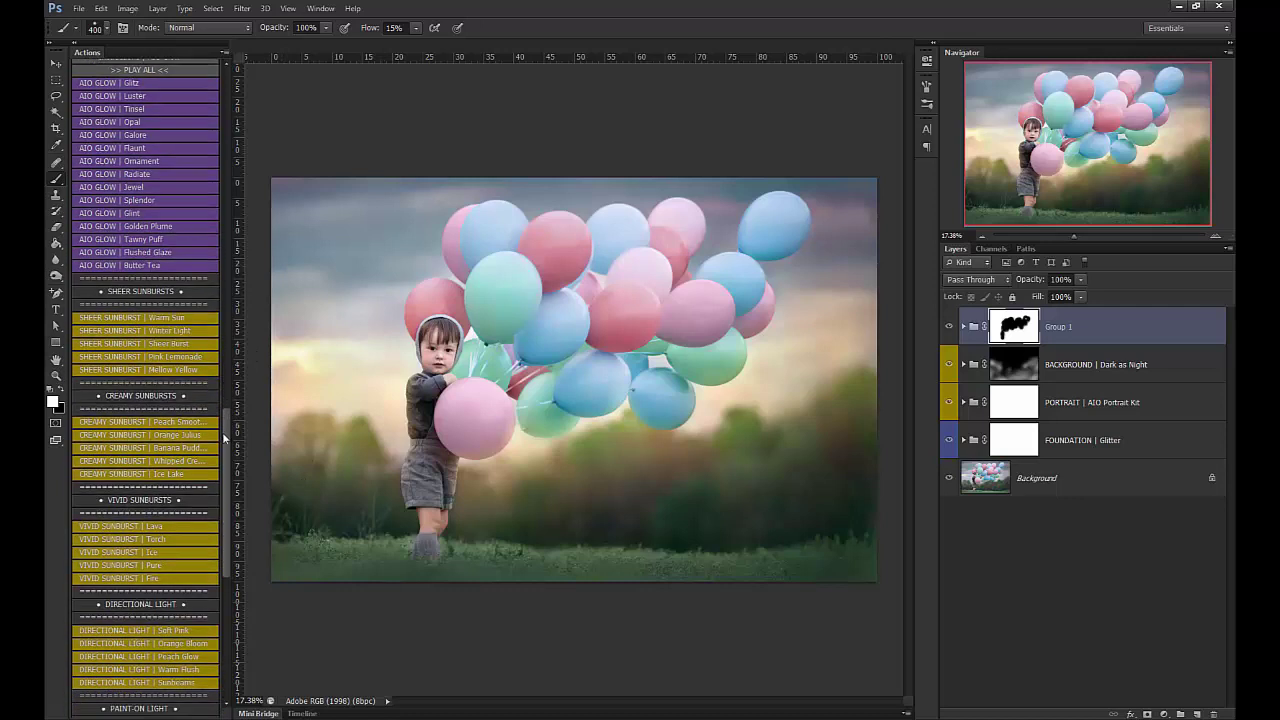
left_click(161, 438)
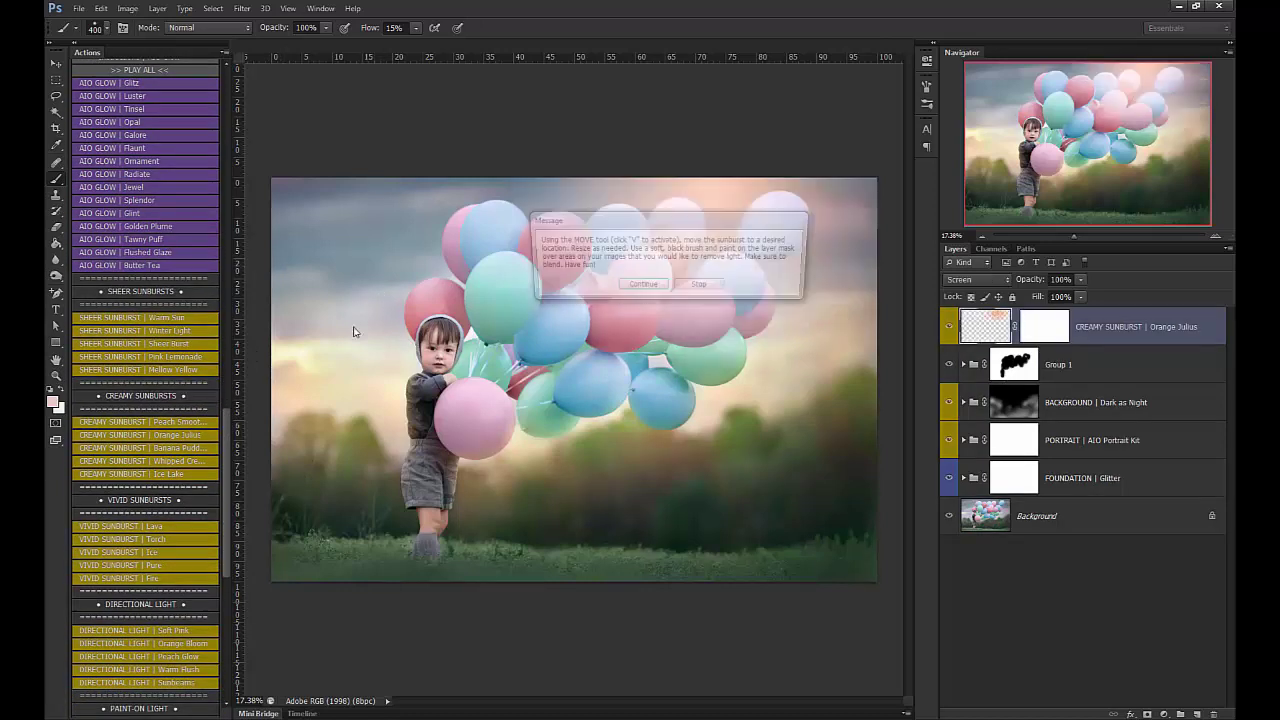
left_click(643, 284)
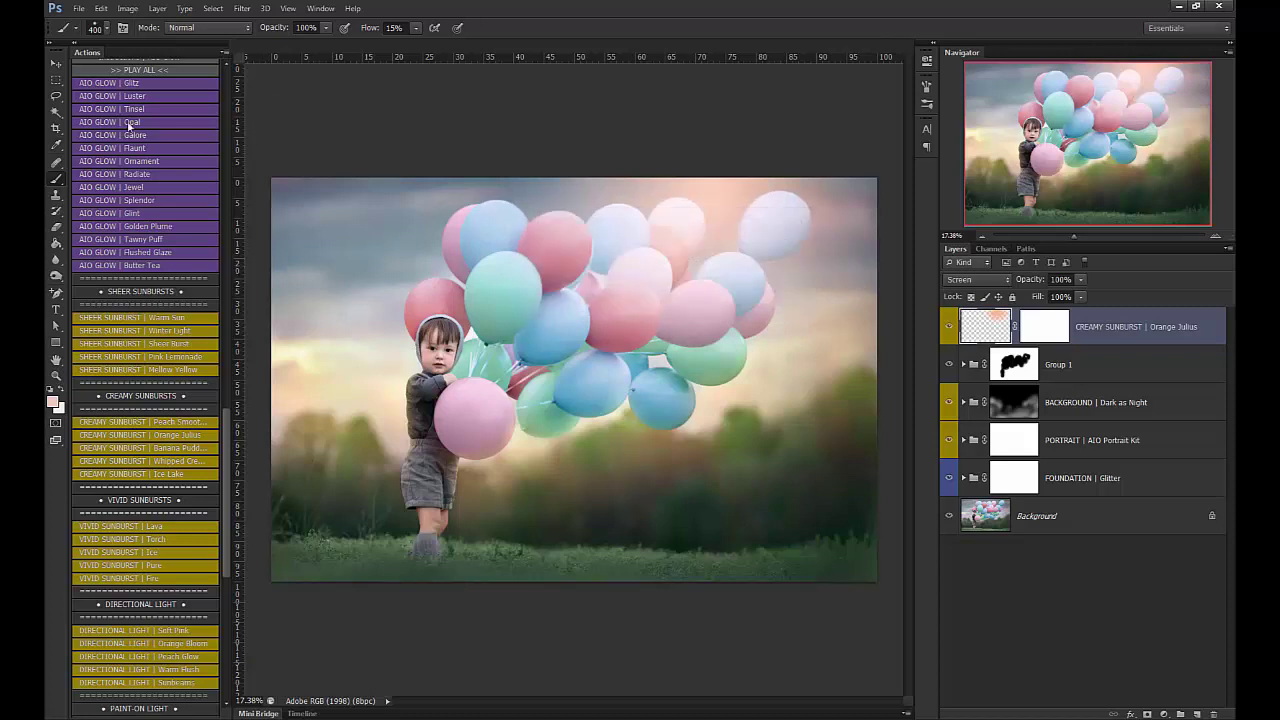
left_click(56, 63)
left_click_drag(728, 222, 390, 414)
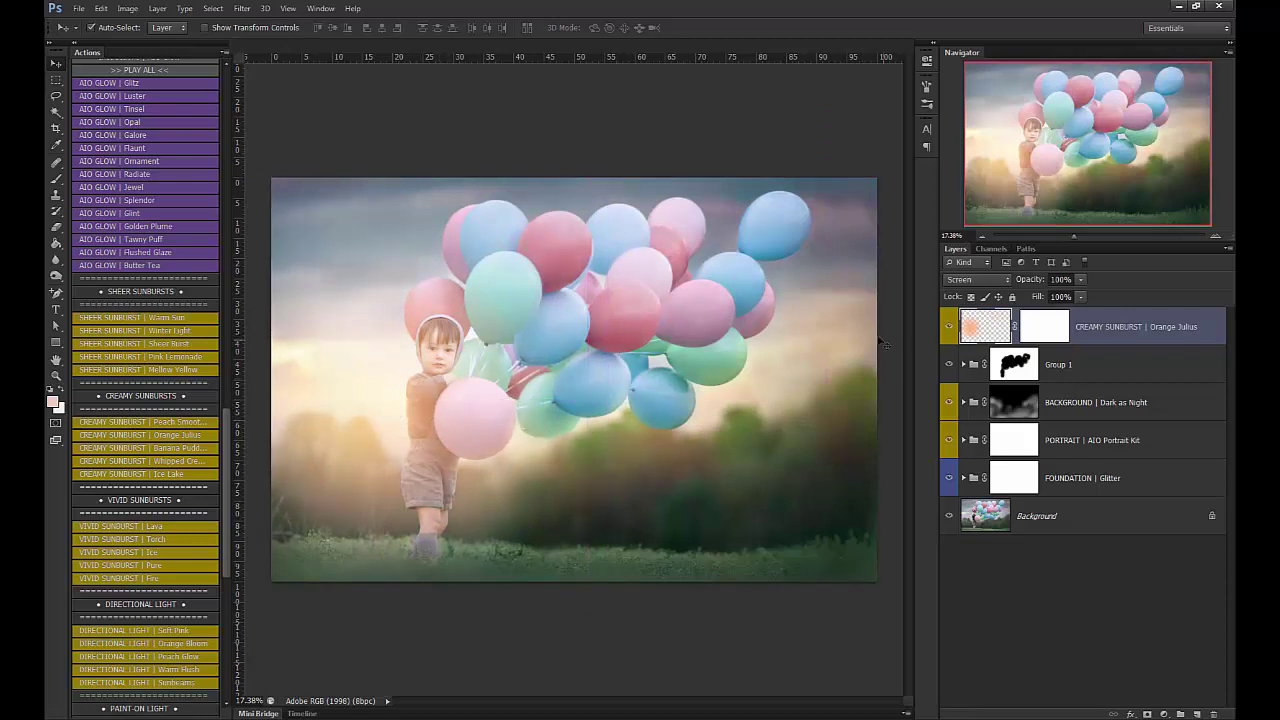
Paint black on the Orange Julius mask to keep the glow off the balloons and boy's face
left_click(1044, 326)
left_click(58, 180)
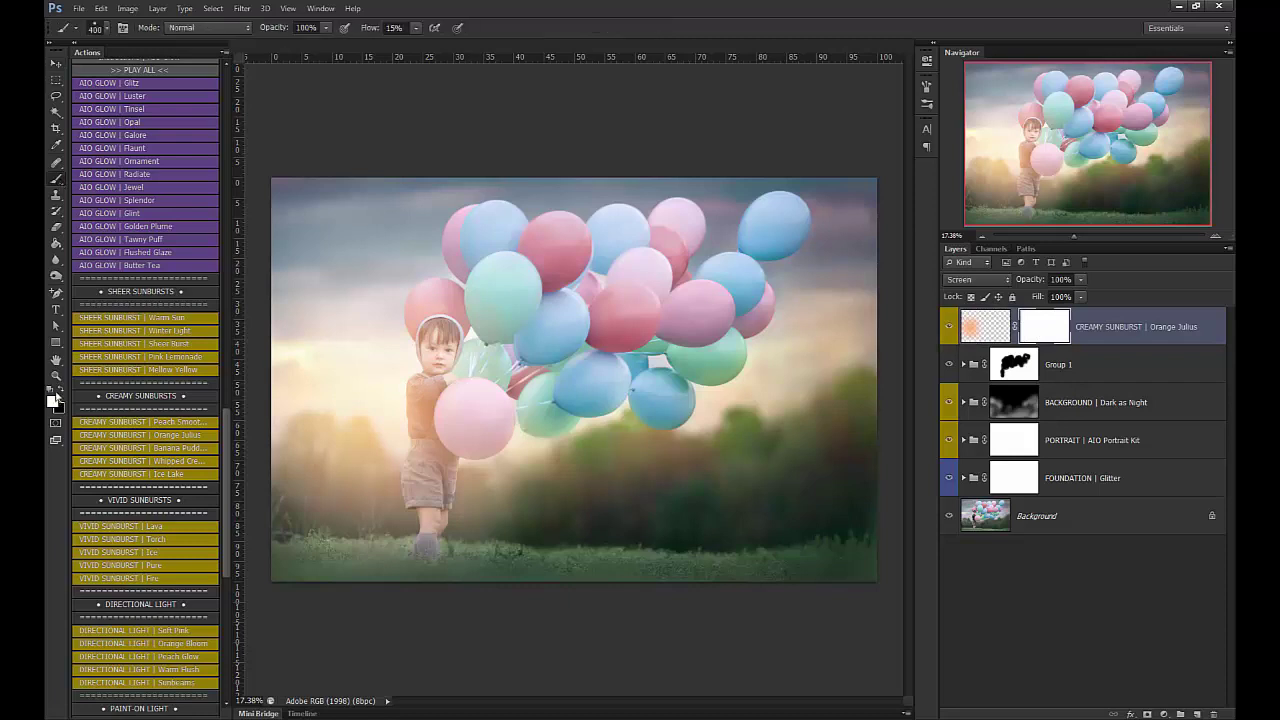
left_click(62, 396)
key("bracketright")
key("bracketright")
key("bracketright")
mouse_move(512, 307)
left_mouse_down()
mouse_move(440, 311)
mouse_move(475, 331)
mouse_move(432, 485)
mouse_move(446, 440)
mouse_move(512, 379)
mouse_move(553, 368)
mouse_move(512, 391)
mouse_move(468, 369)
mouse_move(462, 336)
mouse_move(462, 368)
mouse_move(412, 472)
mouse_move(446, 508)
mouse_move(496, 453)
mouse_move(466, 391)
mouse_move(474, 324)
left_mouse_up()
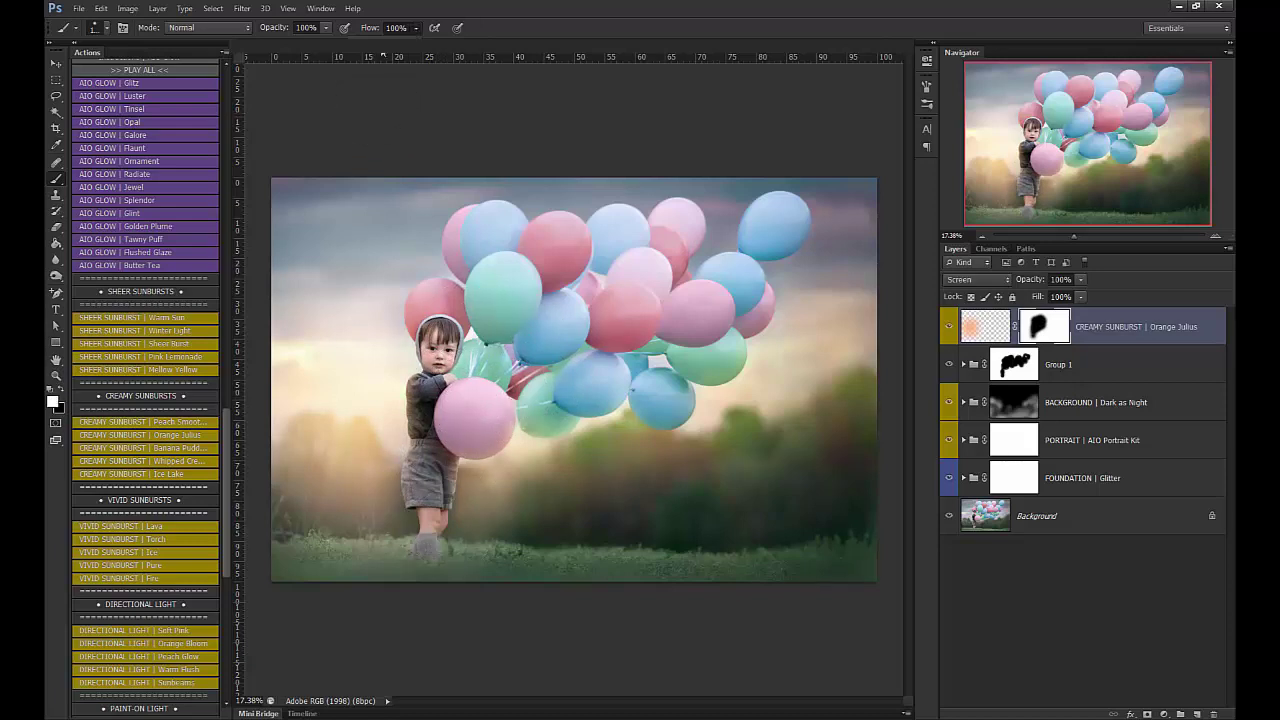
Refine the Orange Julius mask beside the boy's legs with a 600 brush and compare with it hidden
key("bracketleft")
key("bracketleft")
key("bracketleft")
key("bracketleft")
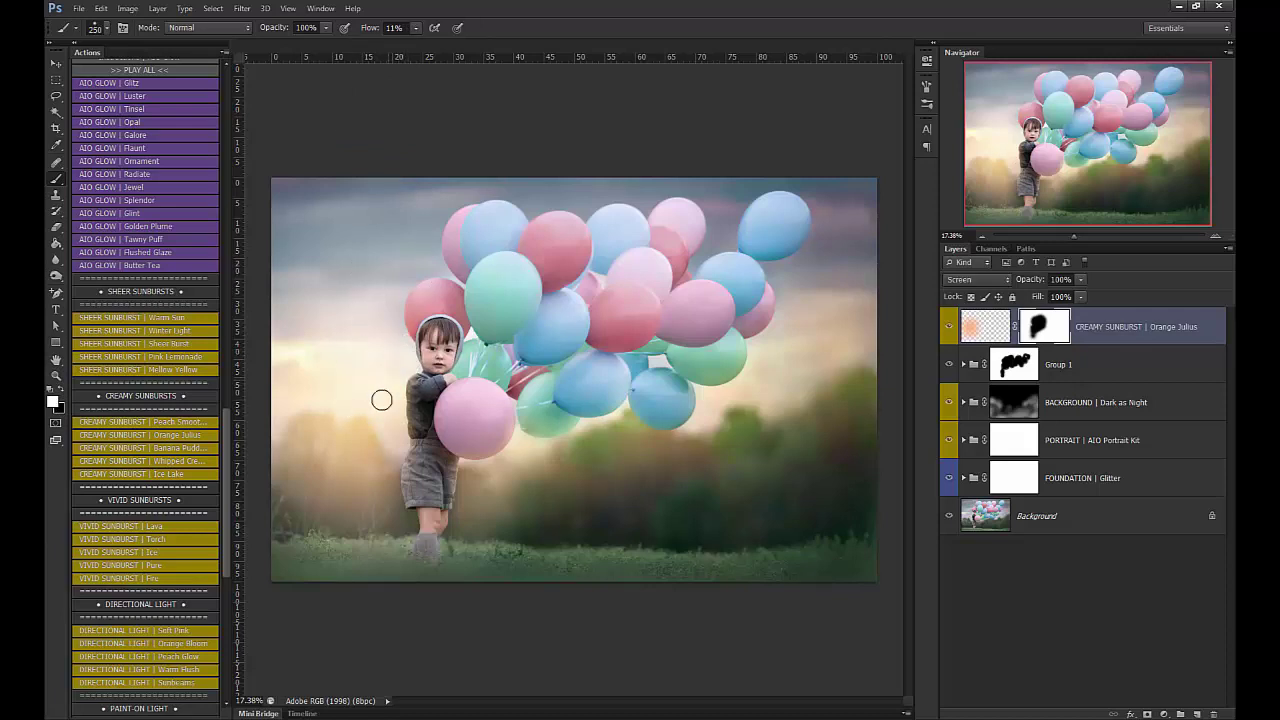
key("bracketright")
key("bracketright")
key("bracketright")
key("bracketright")
key("bracketright")
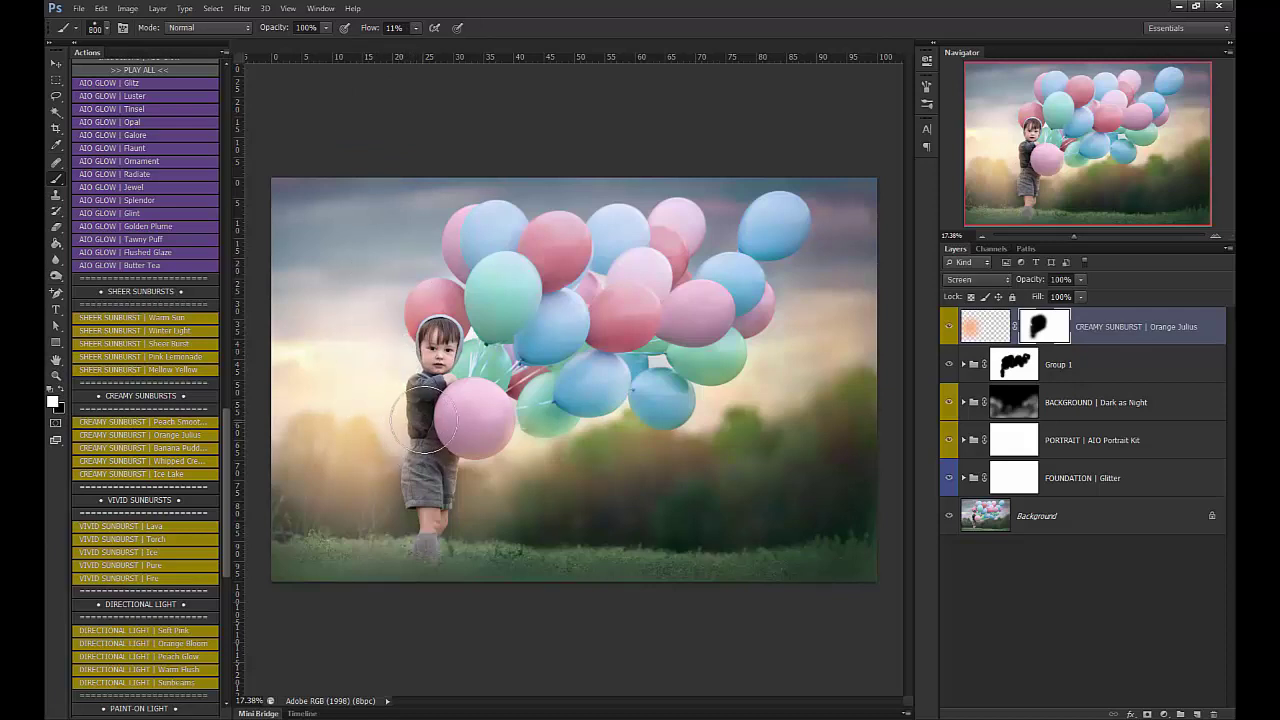
key("bracketleft")
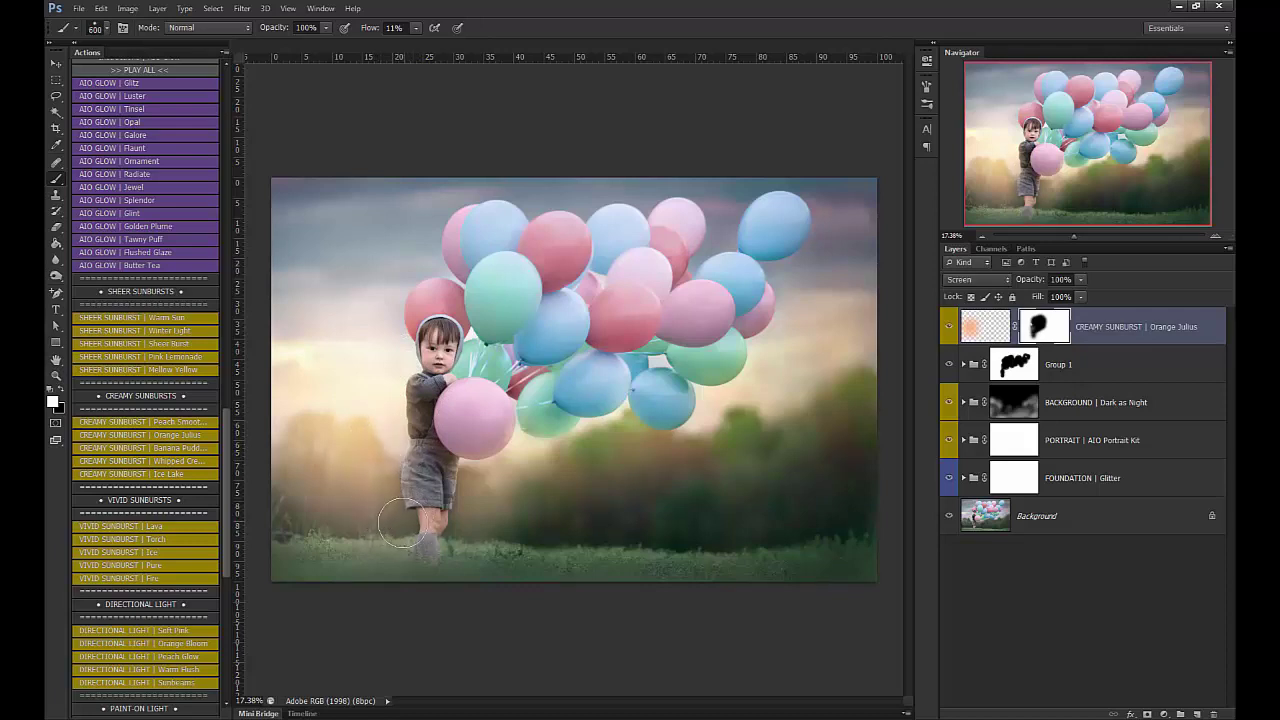
key("bracketleft")
mouse_move(484, 487)
left_mouse_down()
mouse_move(470, 454)
mouse_move(503, 457)
left_mouse_up()
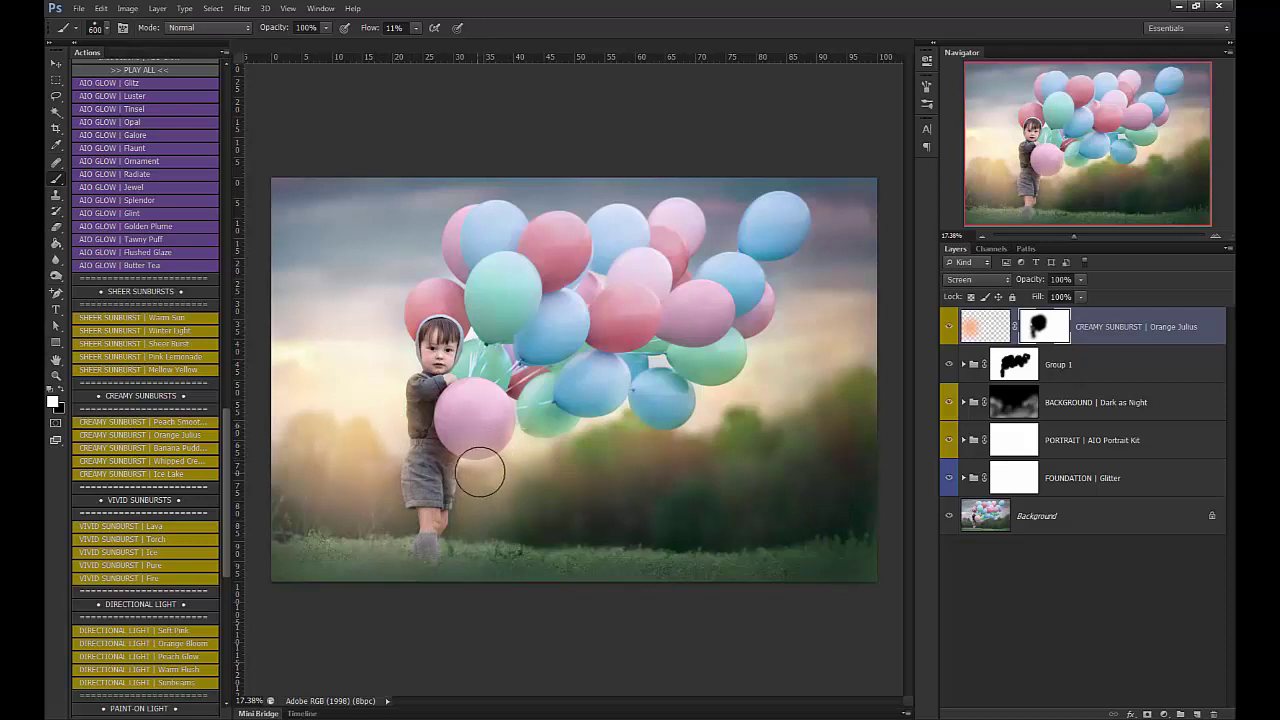
left_click(950, 328)
left_click(949, 330)
Add the COLOR SHIFTS | Sunny Hue layer and mask it off the top sky and bottom grass
left_click_drag(226, 434, 226, 272)
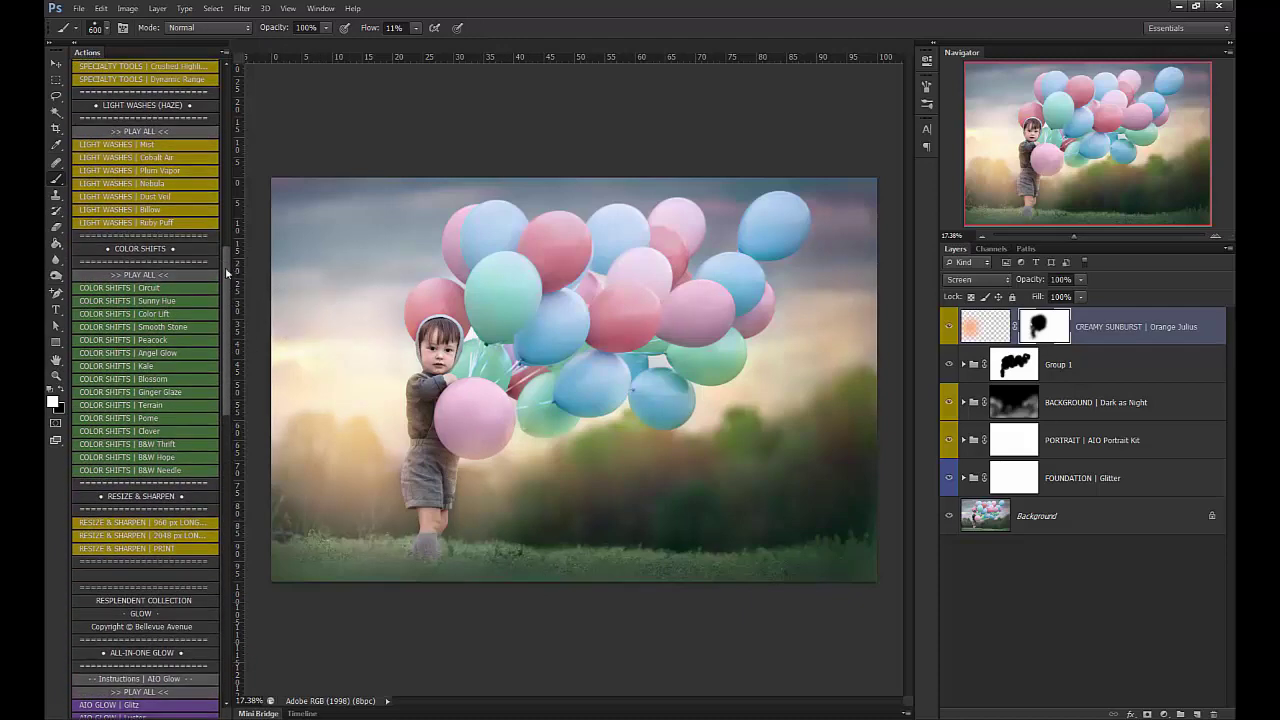
left_click(149, 305)
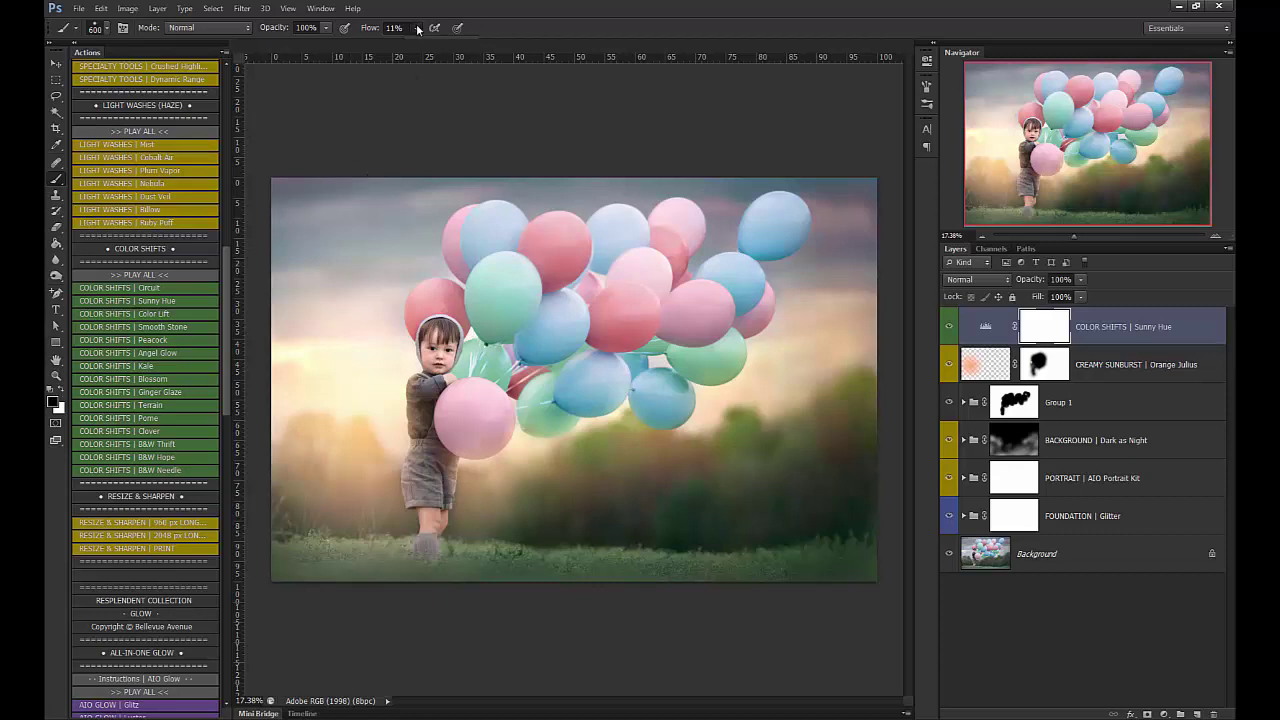
key("bracketright")
key("bracketright")
key("bracketright")
key("bracketright")
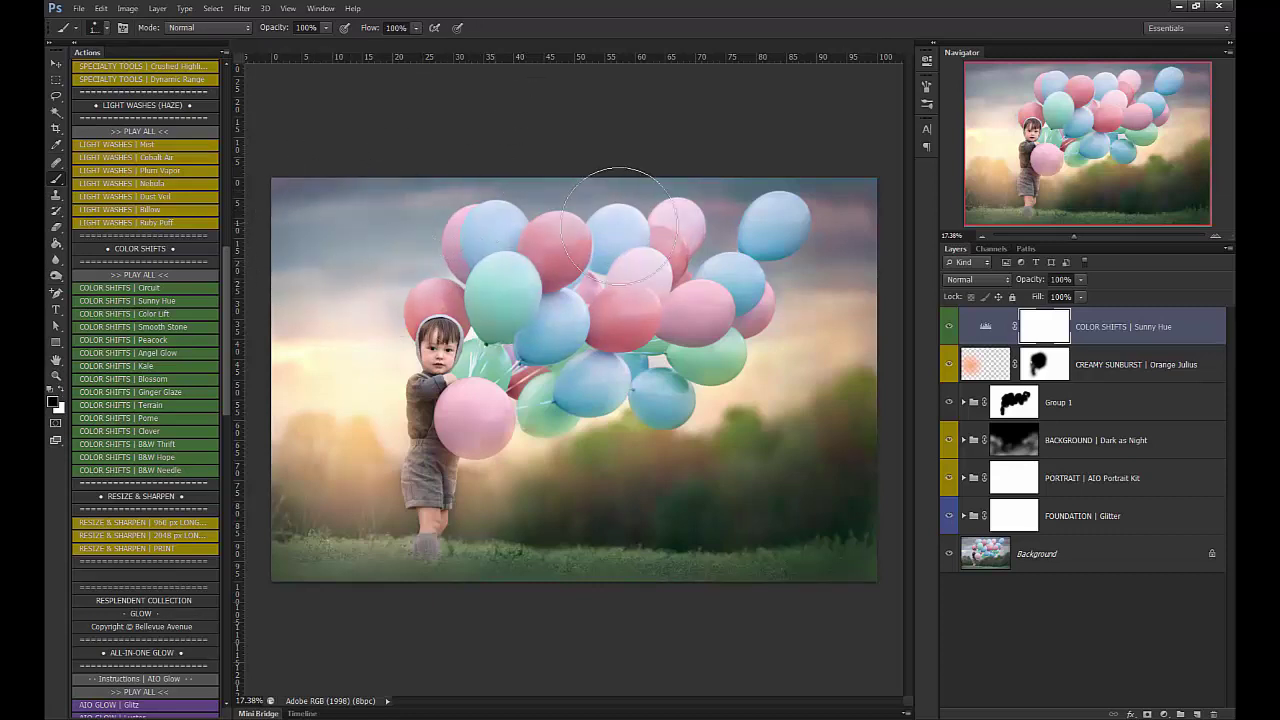
left_click_drag(261, 215, 830, 210)
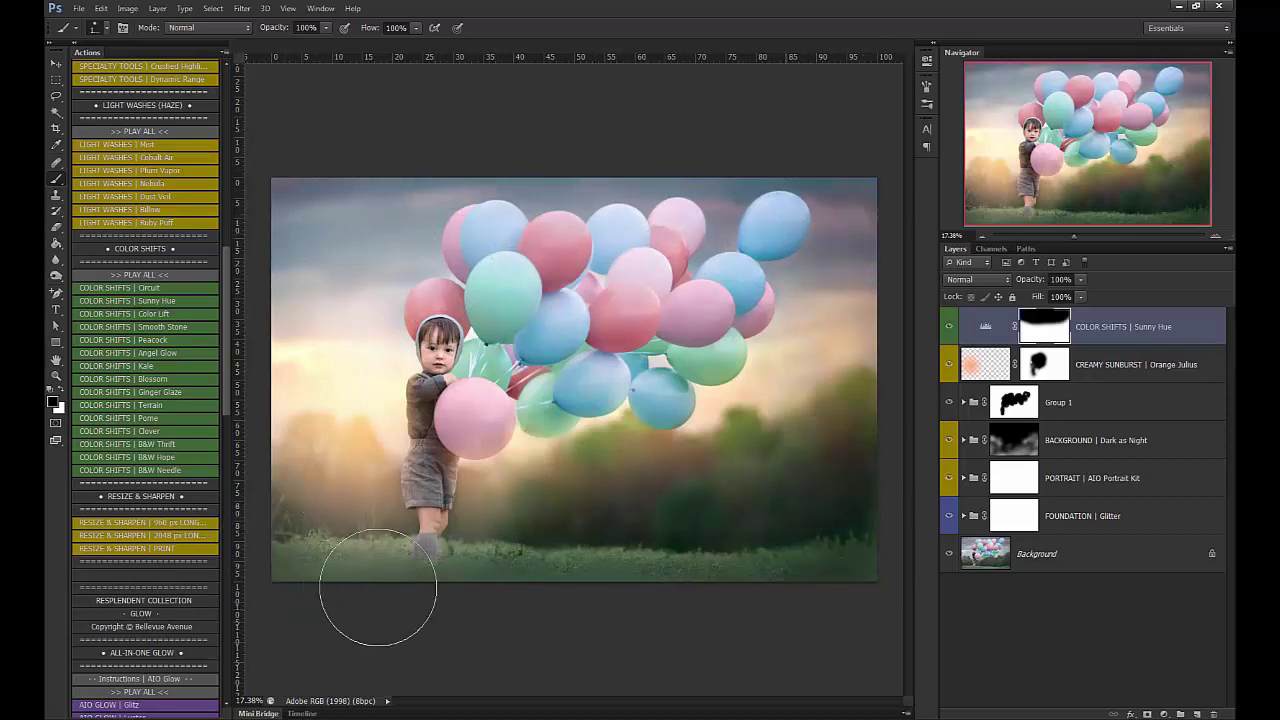
left_click_drag(414, 551, 797, 549)
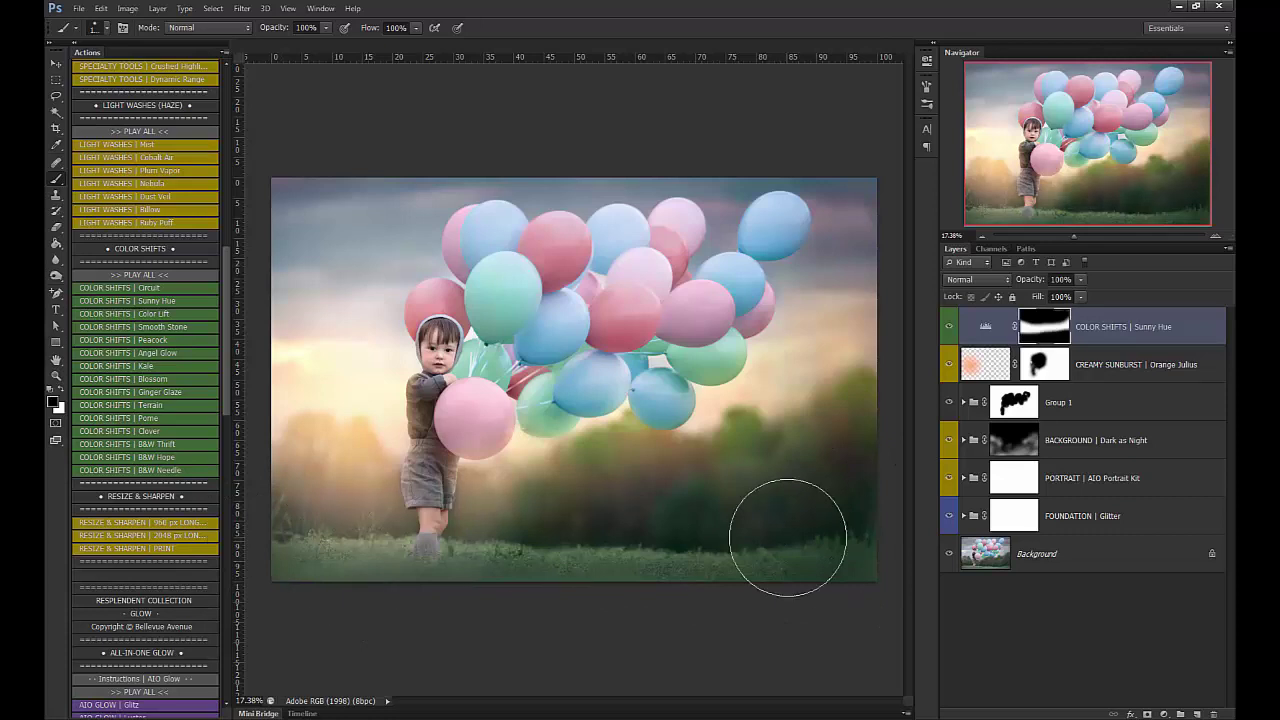
Paint white to restore Sunny Hue over the balloons, then toggle it to compare
left_click(60, 399)
mouse_move(471, 341)
left_mouse_down()
mouse_move(718, 312)
mouse_move(663, 337)
left_mouse_up()
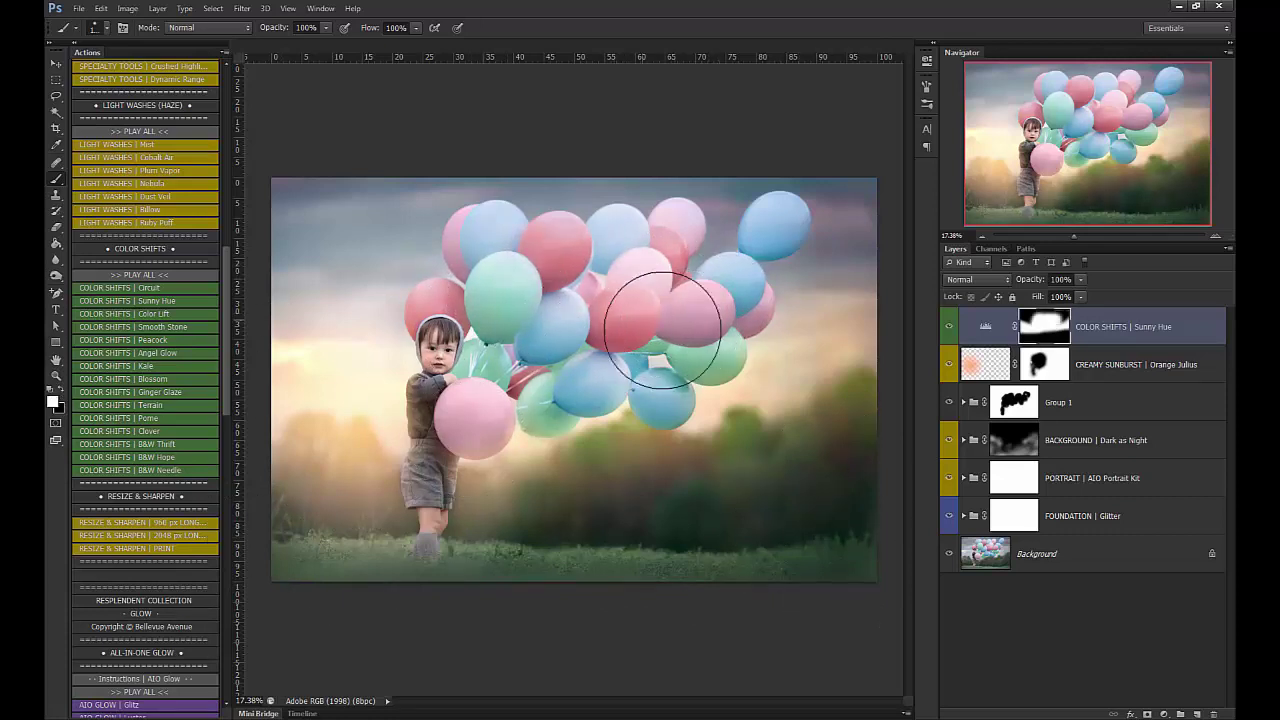
left_click(947, 330)
left_click(947, 330)
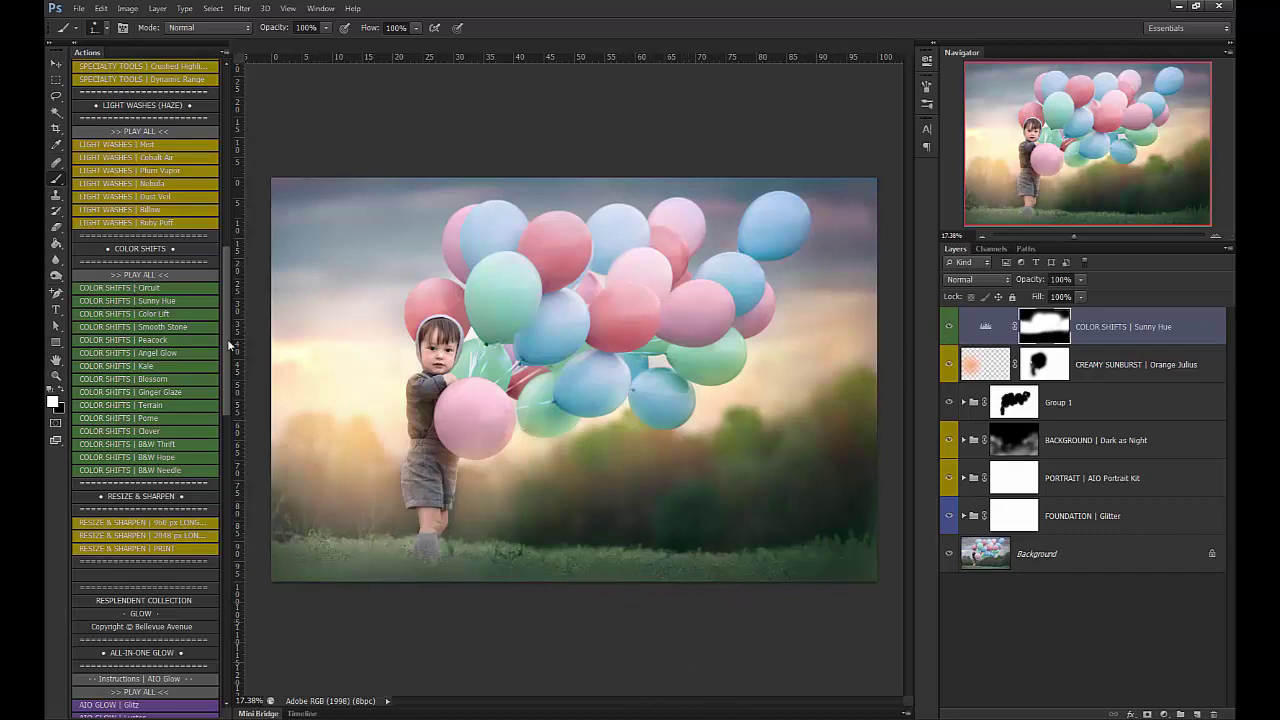
Apply the Peacock, Color Lift and Circuit colour shift actions
scroll(226, 340, "down", 2)
scroll(226, 340, "up", 1)
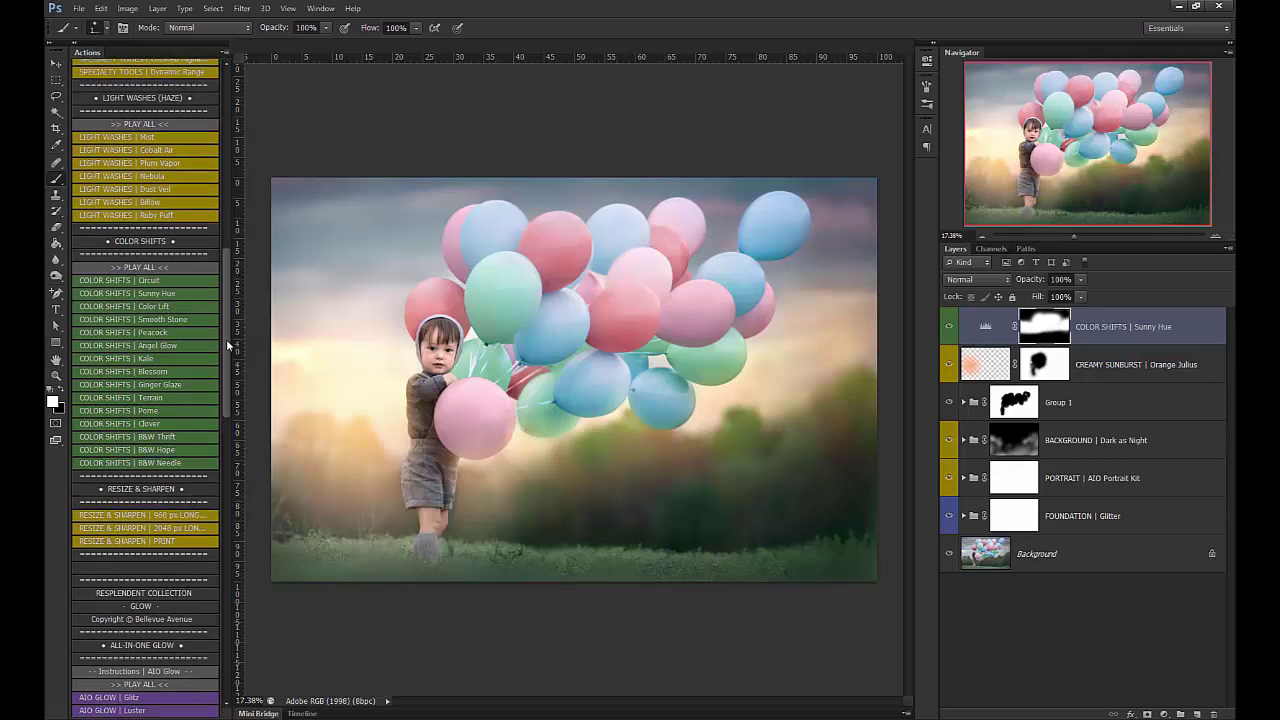
left_click(195, 327)
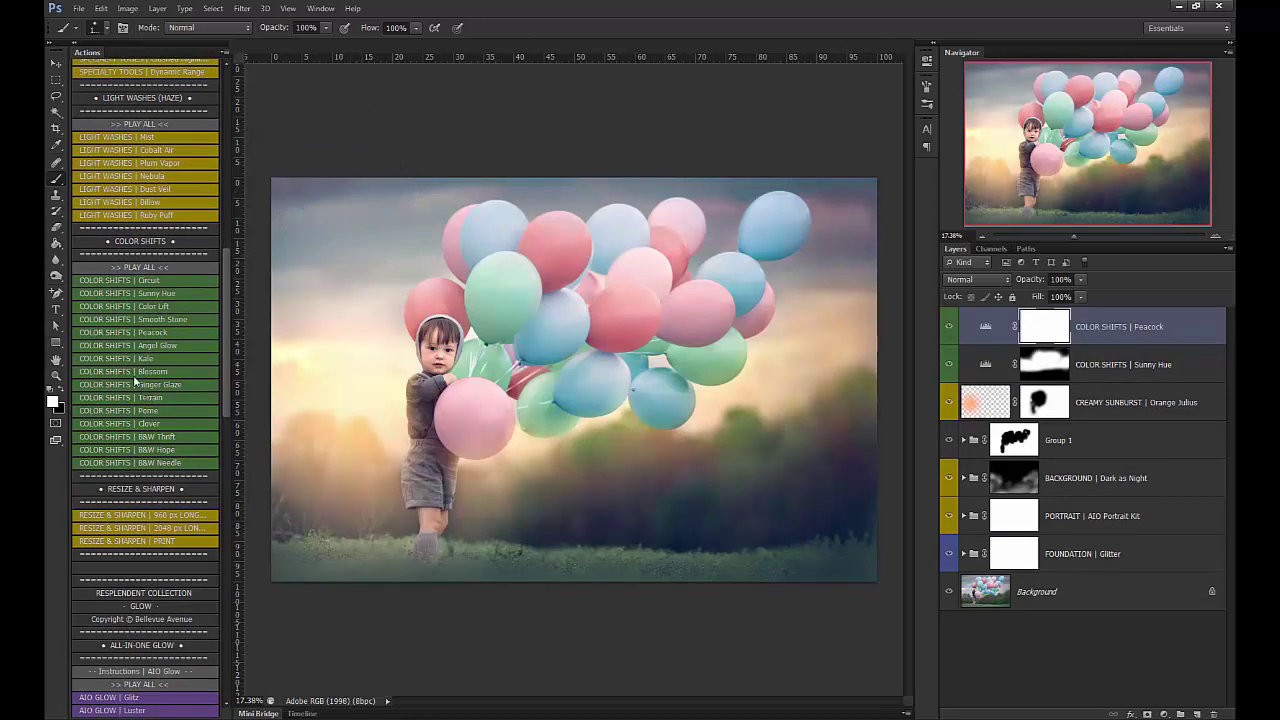
left_click(152, 307)
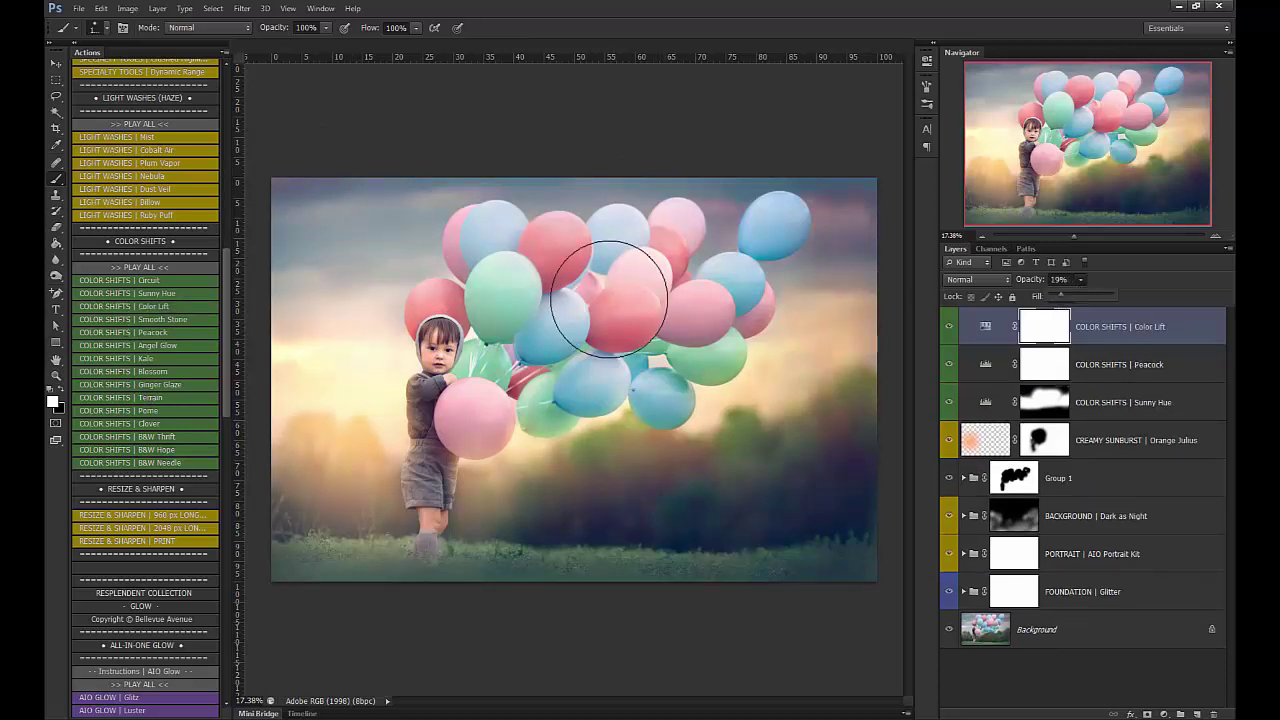
left_click(159, 282)
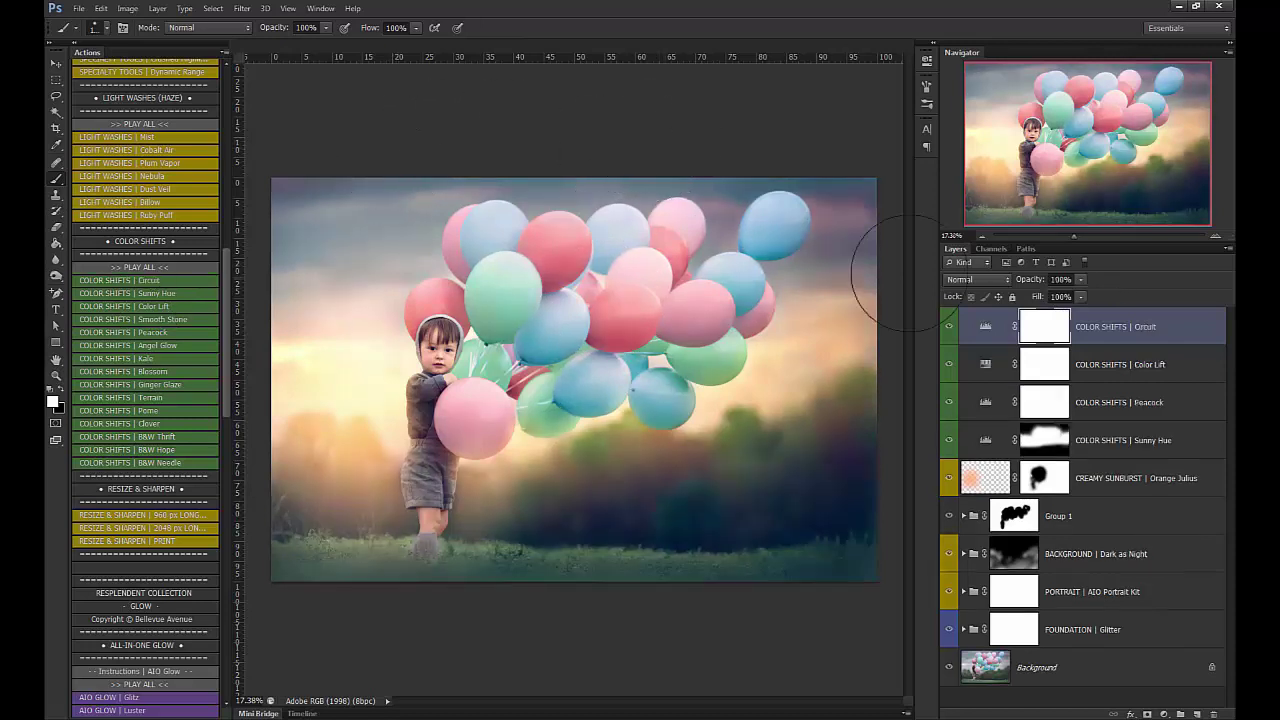
Group the three colour shift layers into Group 2 and set its opacity to 41%
left_click(1104, 410, "shift")
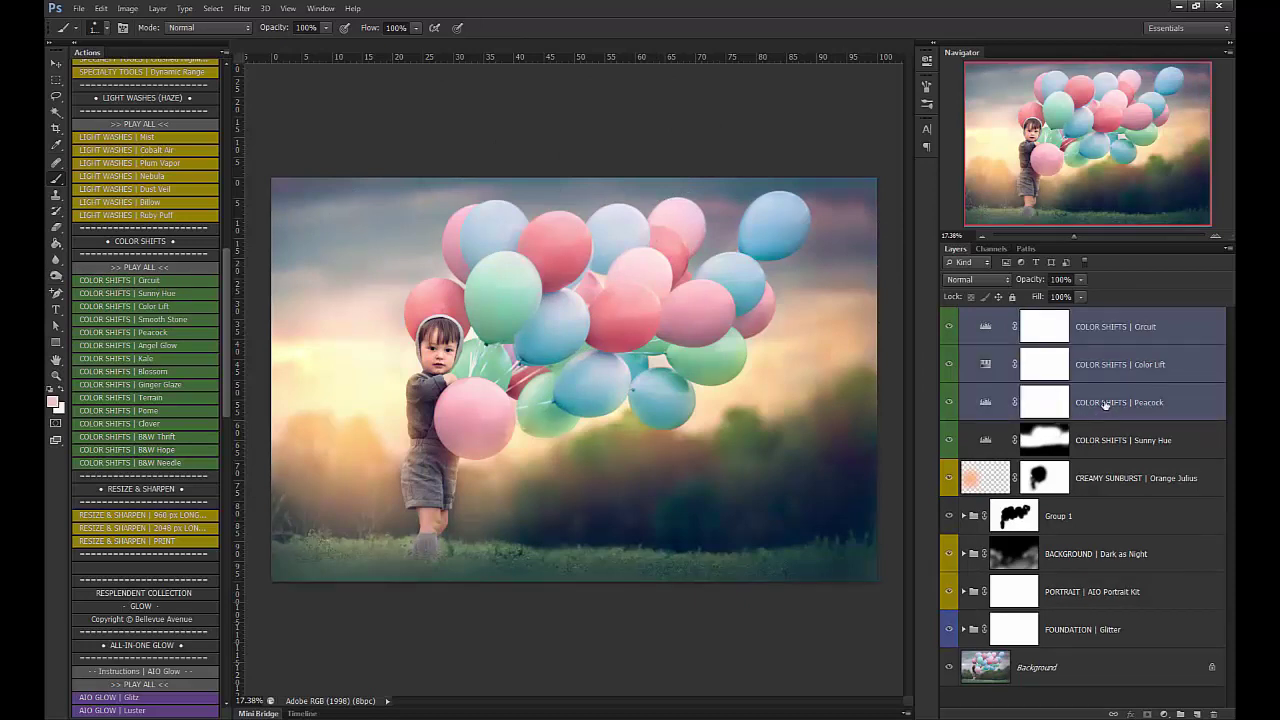
key("ctrl+g")
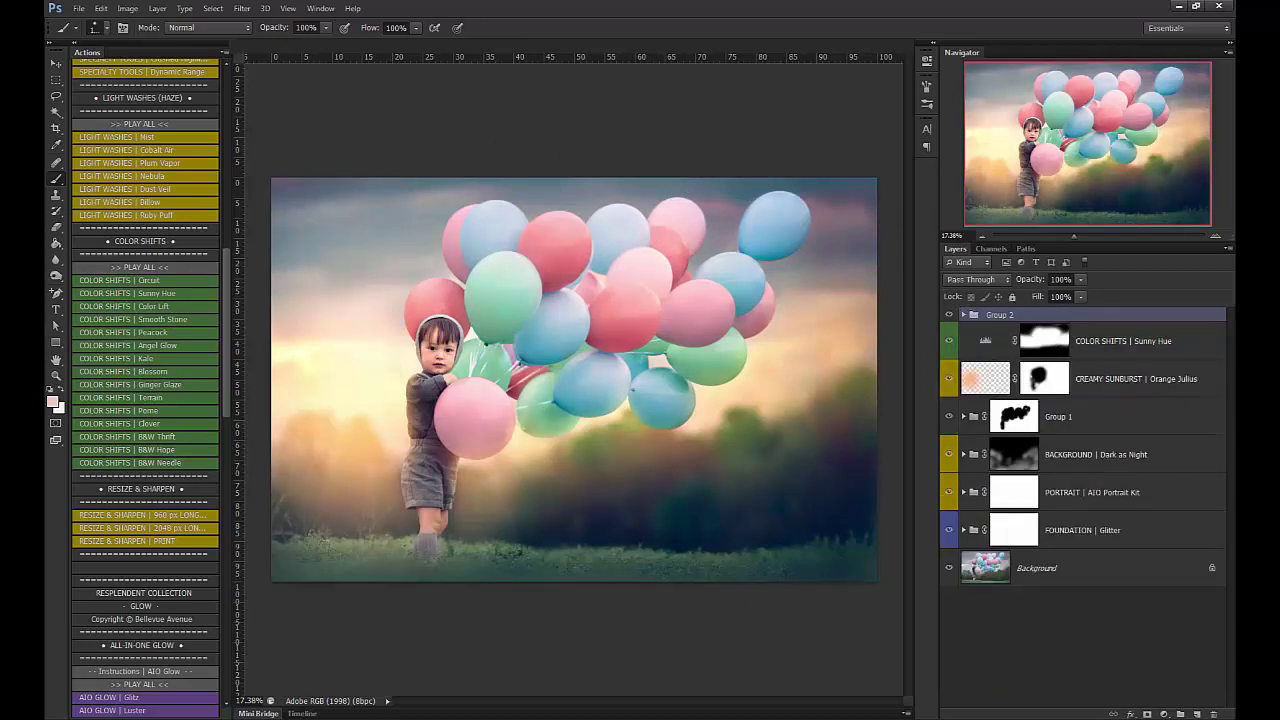
left_click(1080, 280)
left_click(955, 317)
Add a mask to Group 2 and paint black over the child with a 400 px brush
left_click(1149, 714)
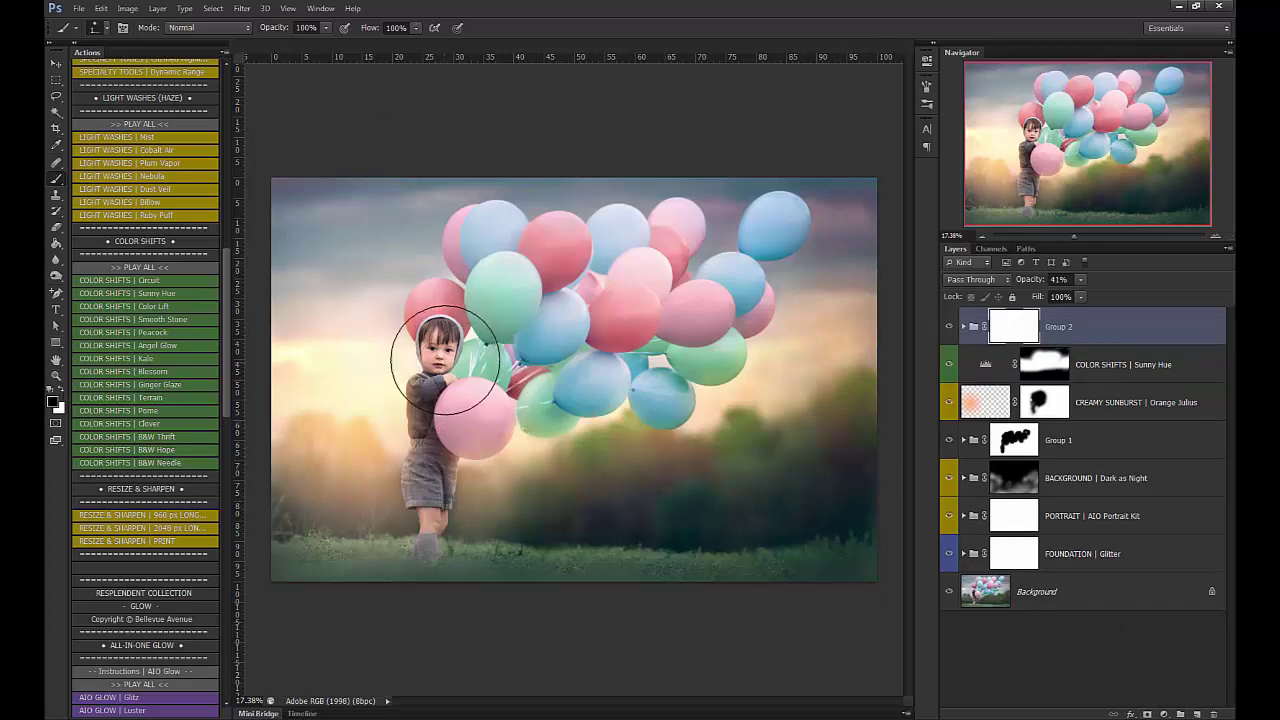
key("bracketleft")
key("bracketleft")
key("bracketleft")
key("bracketleft")
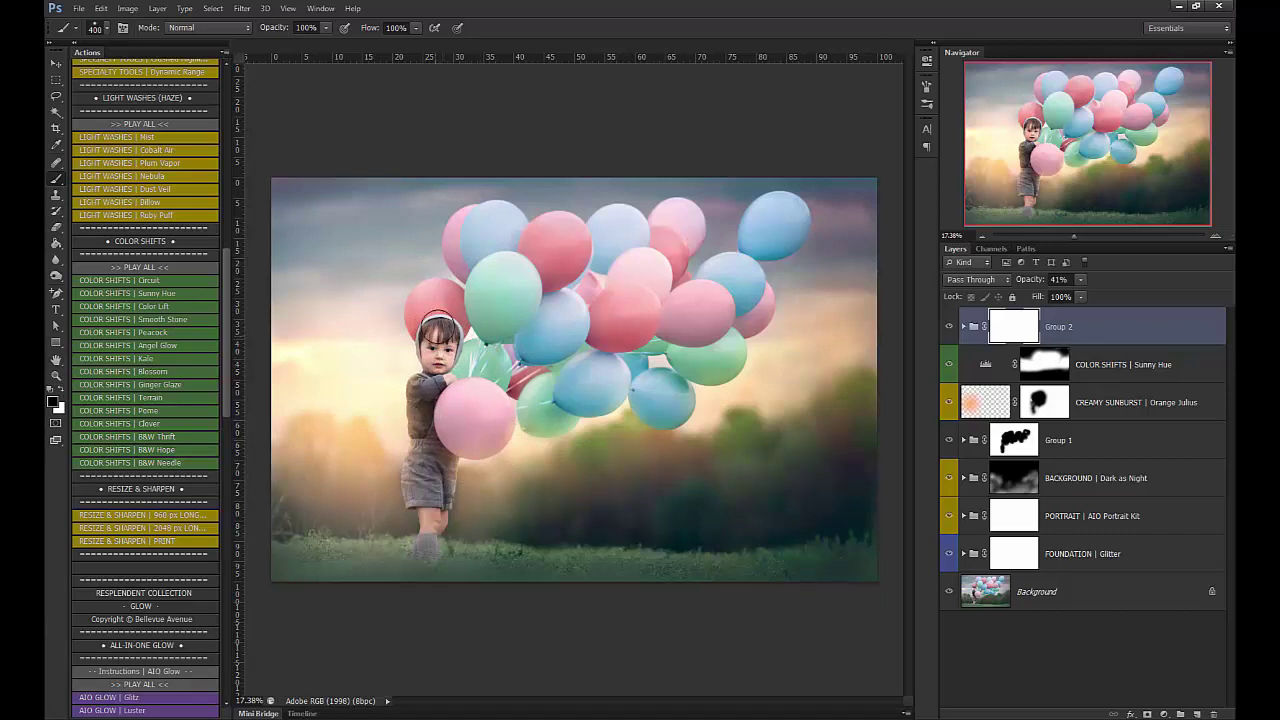
mouse_move(452, 386)
left_mouse_down()
mouse_move(440, 366)
mouse_move(444, 394)
left_mouse_up()
Toggle Group 2's visibility off and on twice to compare the toning
left_click(949, 329)
left_click(948, 330)
left_click(950, 329)
left_click(949, 329)
Run PAINT-ON LIGHT | Creamy Pink, brush it over the upper balloons, and set opacity to 31%
left_click_drag(228, 366, 221, 585)
scroll(171, 457, "down", 1)
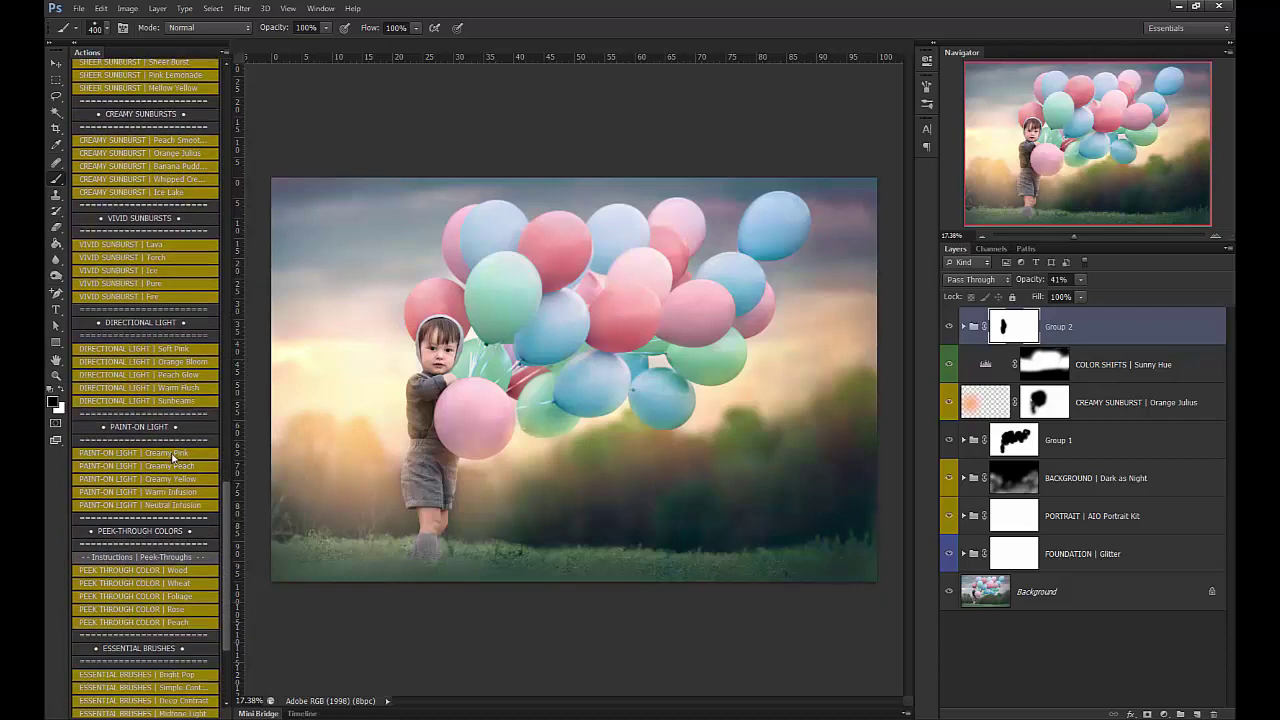
left_click(172, 456)
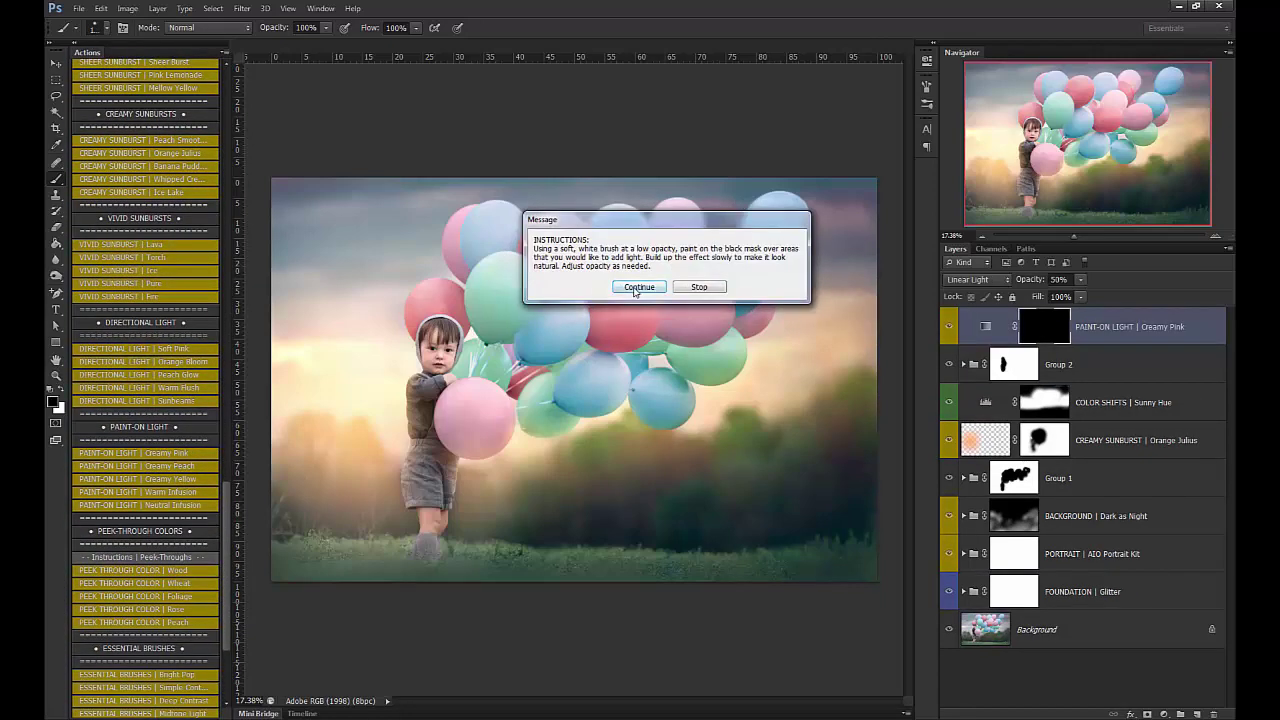
left_click(638, 287)
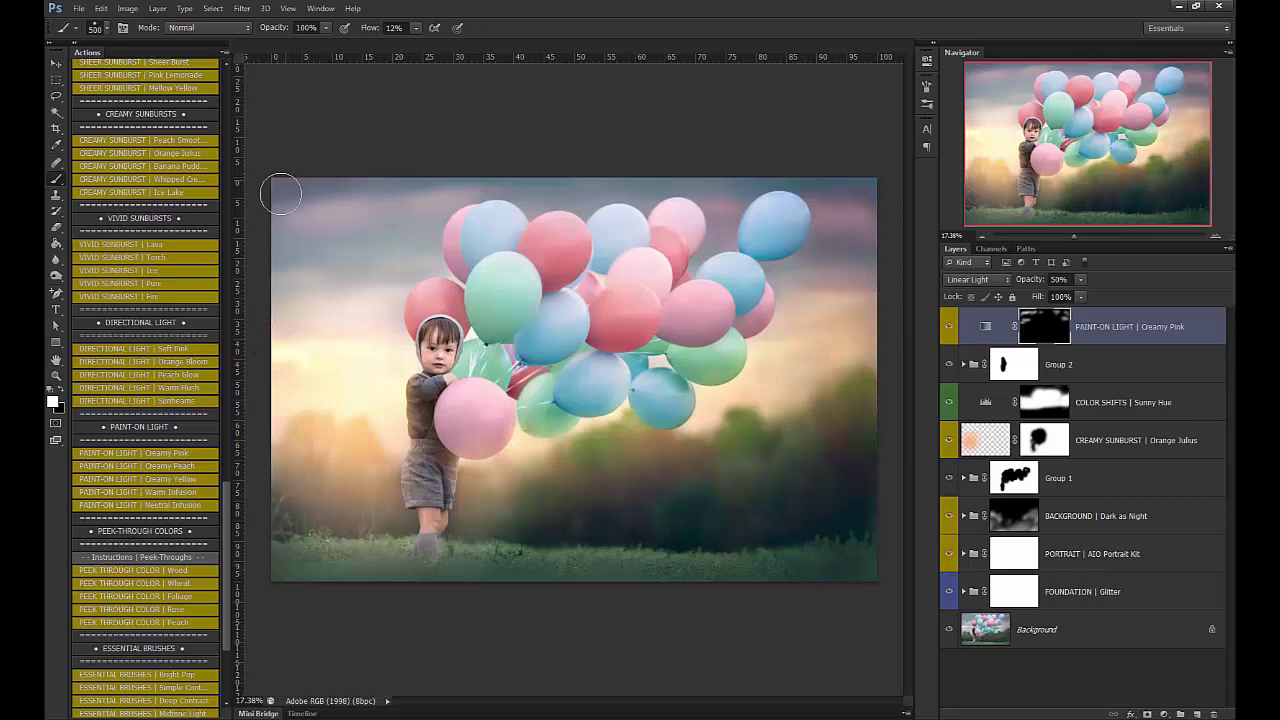
left_click(1080, 296)
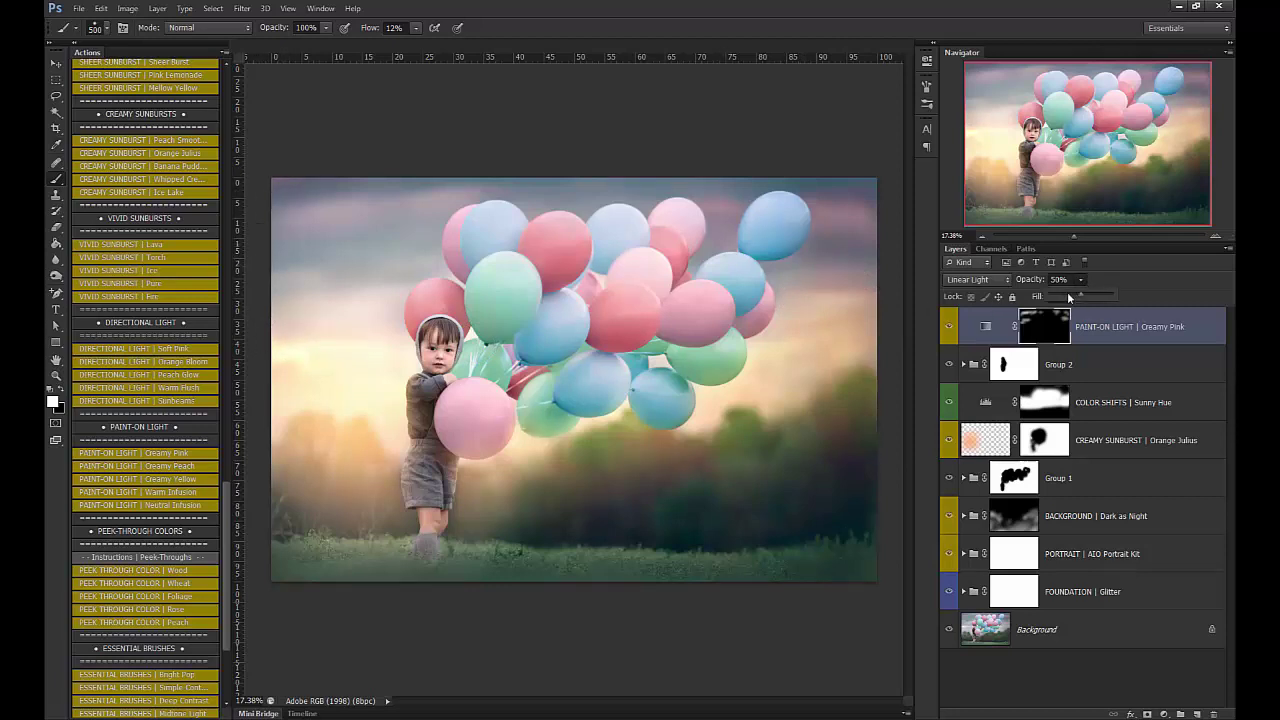
left_click(952, 326)
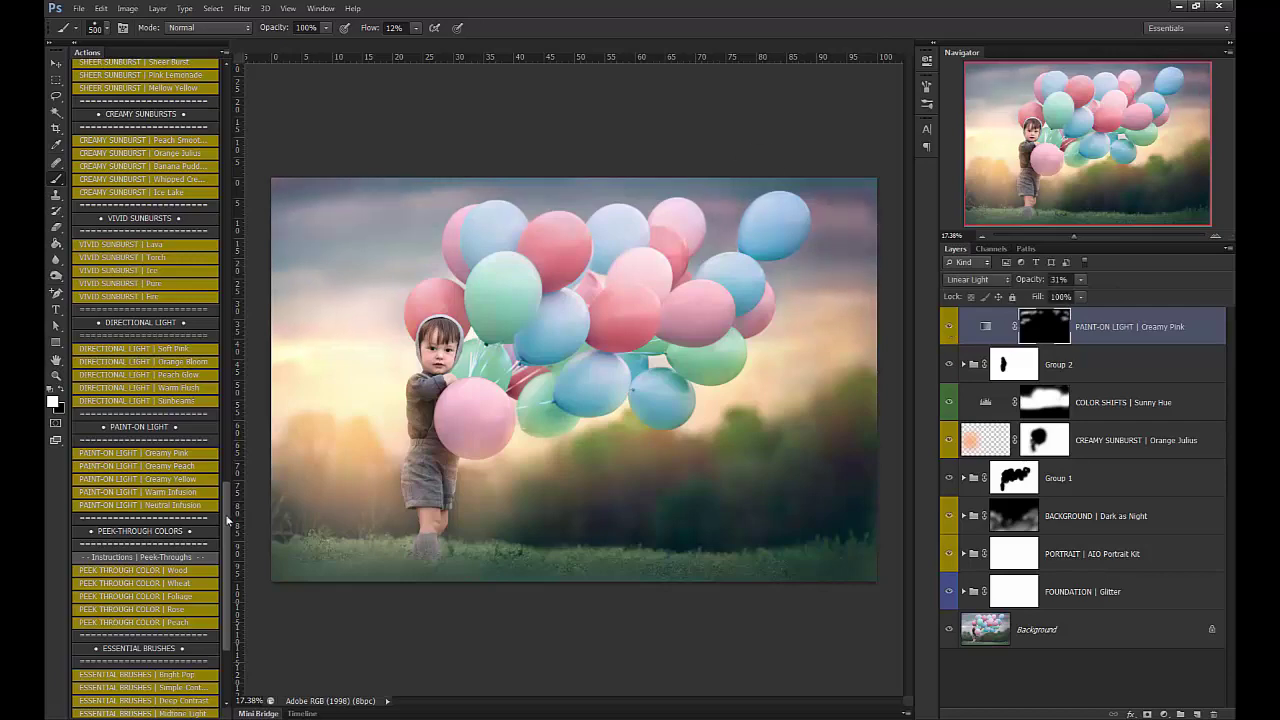
Apply COLOR SHIFTS | Ginger Glaze and paint its mask black along the right, bottom and top edges
left_click_drag(226, 514, 239, 296)
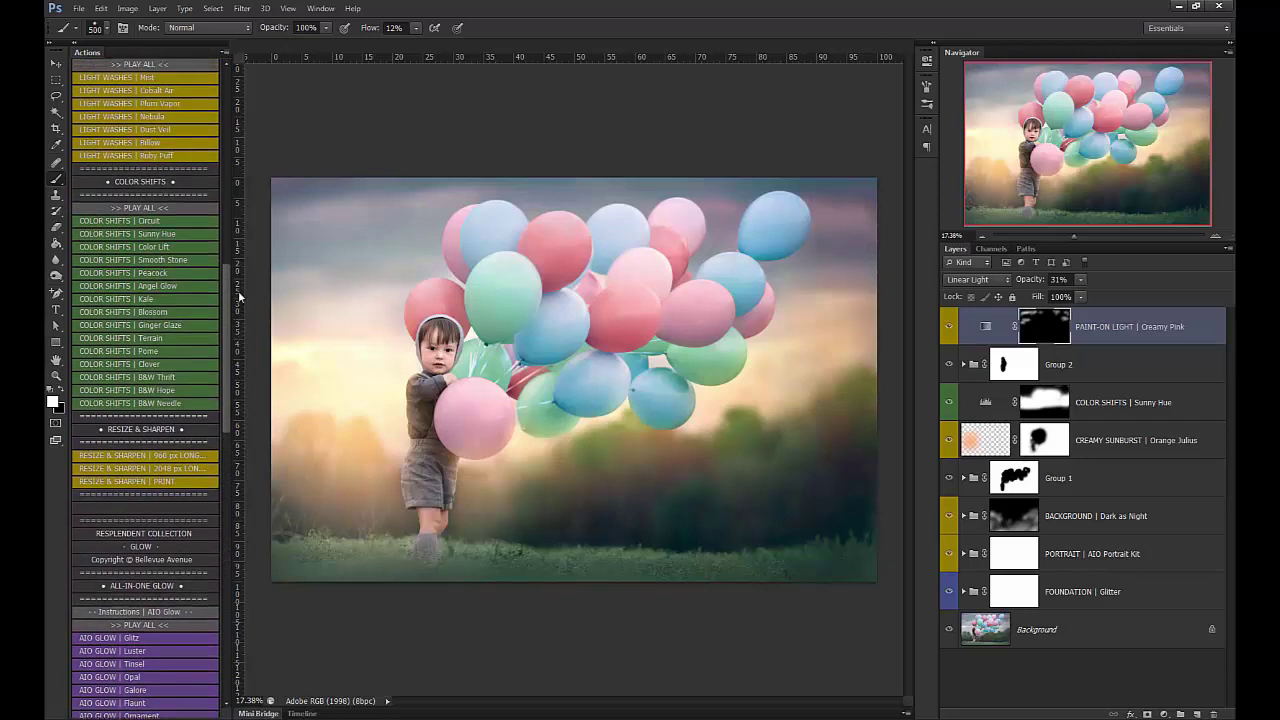
left_click(180, 330)
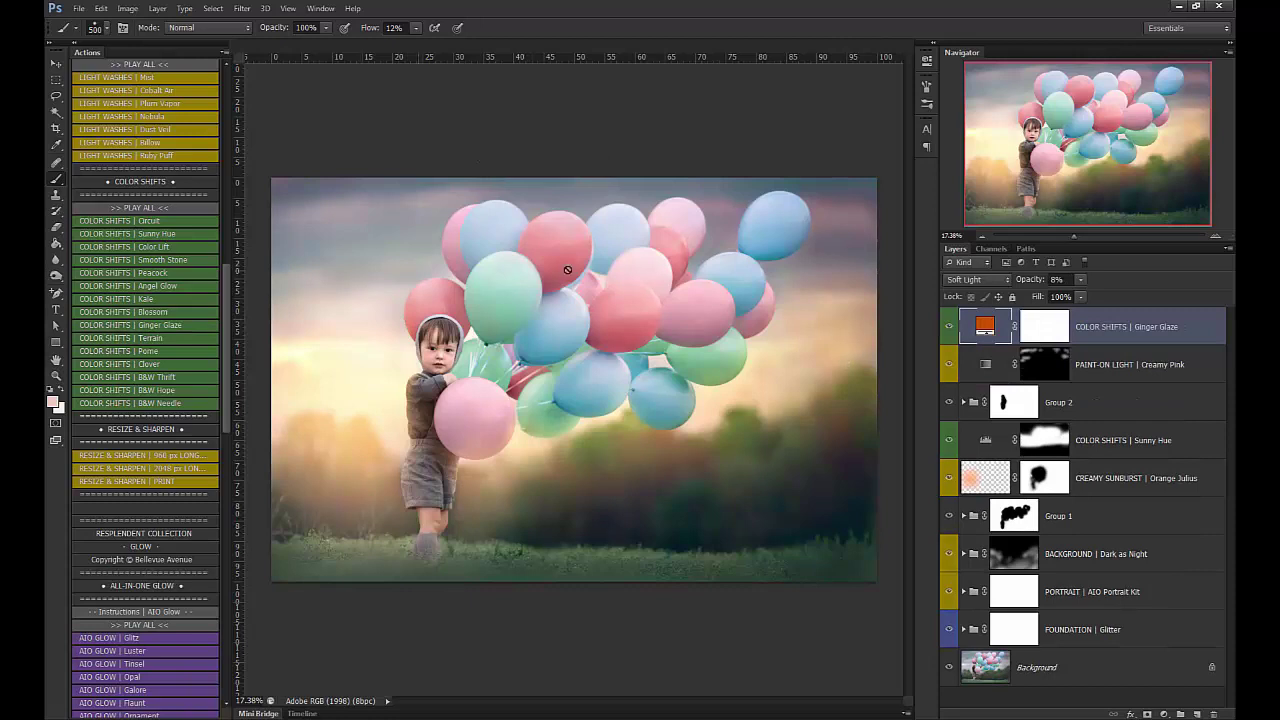
left_click(1041, 327)
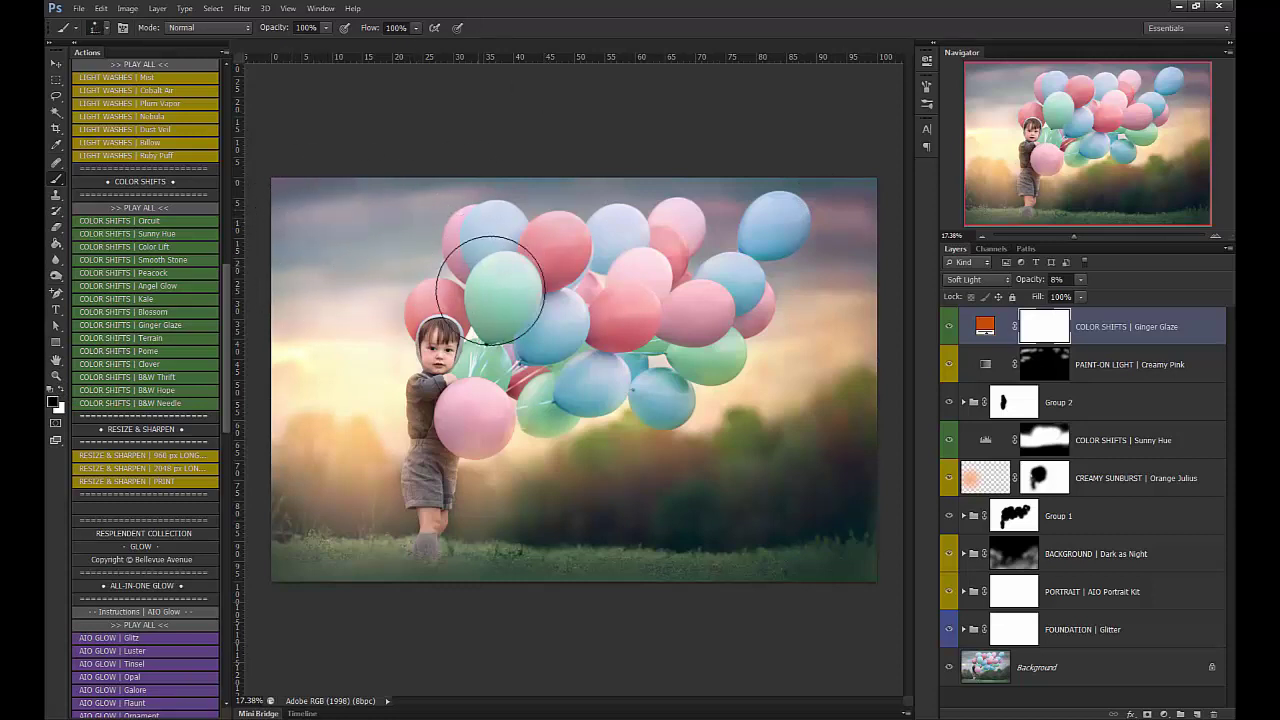
mouse_move(830, 430)
left_mouse_down()
mouse_move(818, 518)
mouse_move(733, 533)
mouse_move(648, 524)
mouse_move(839, 579)
mouse_move(341, 582)
mouse_move(317, 538)
left_mouse_up()
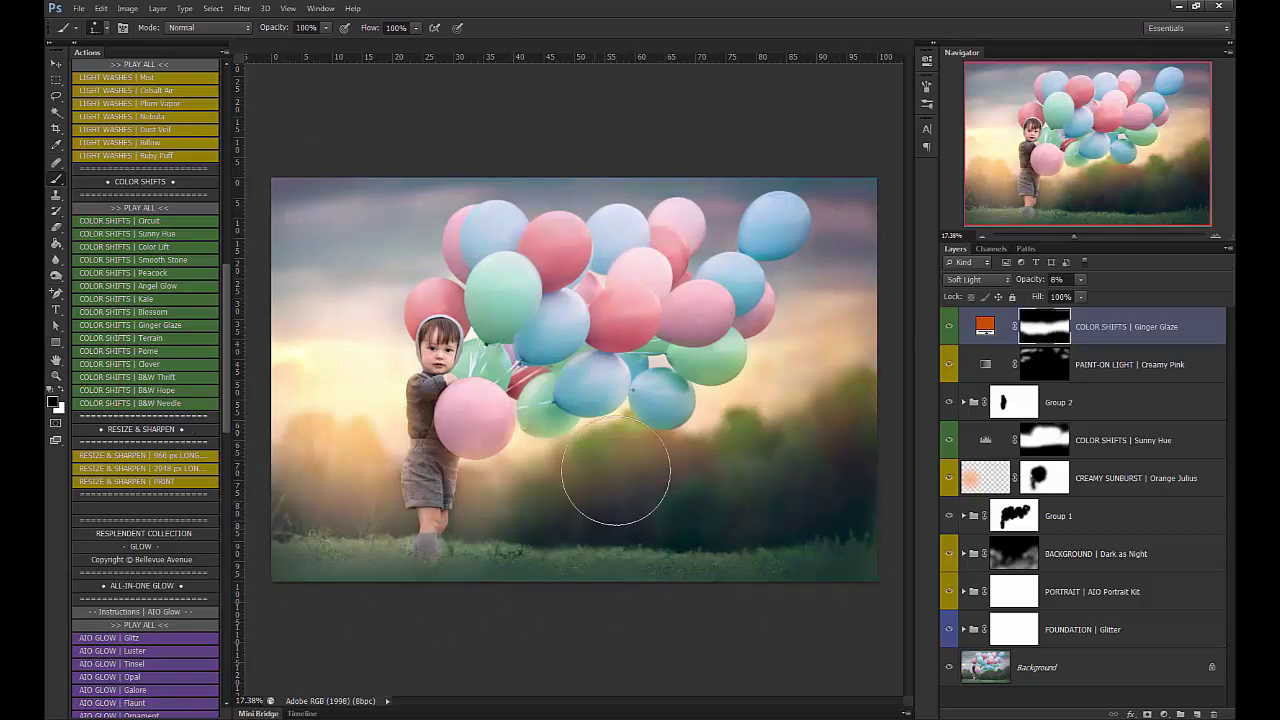
left_click_drag(643, 166, 800, 205)
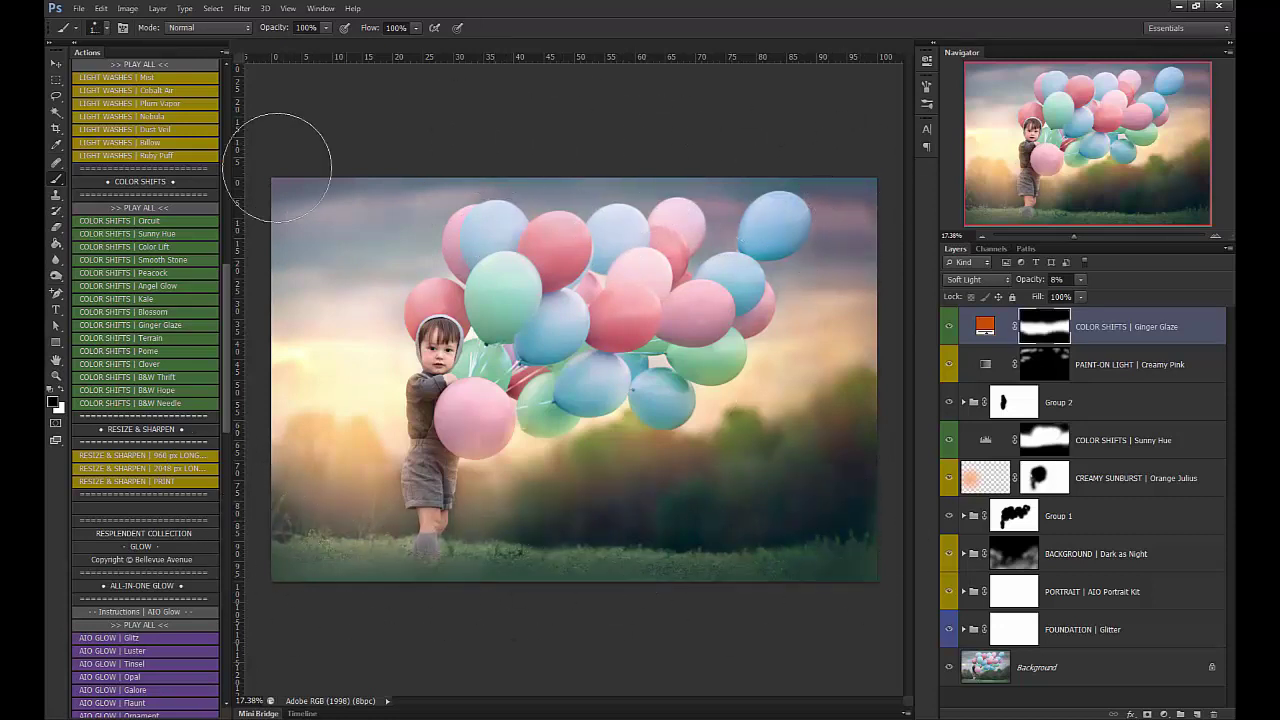